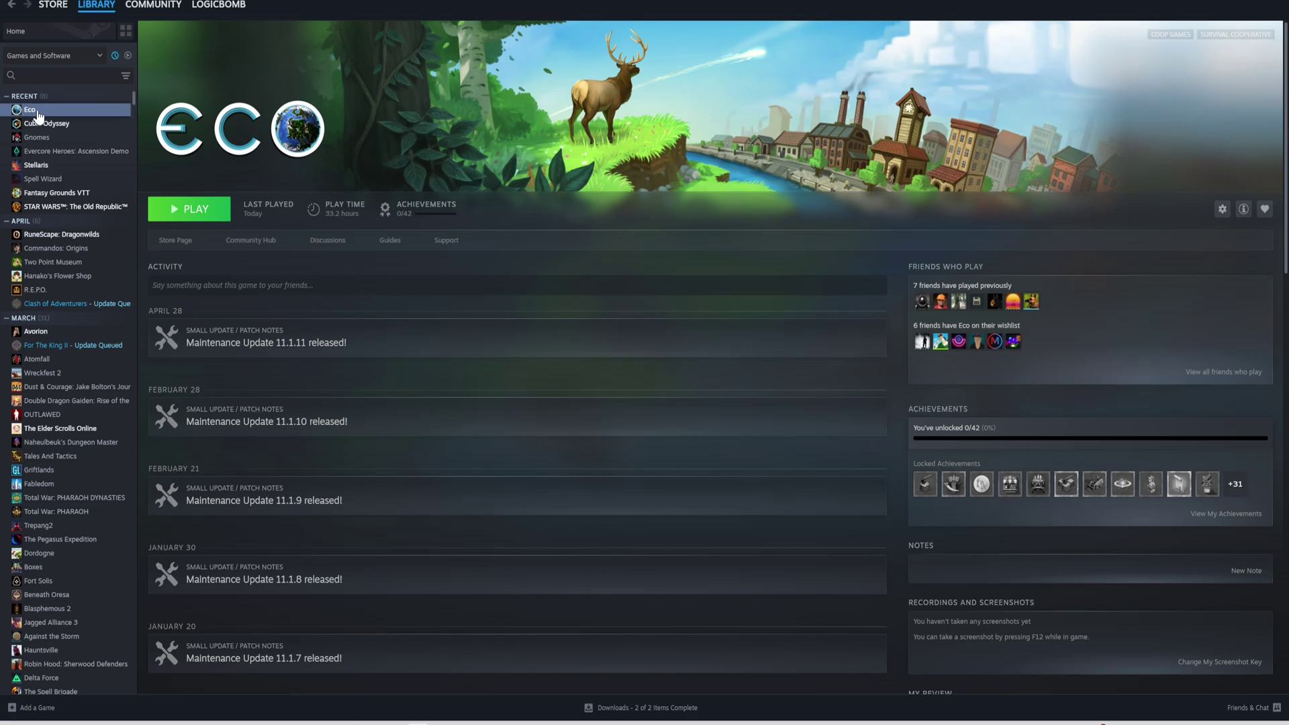
# Step: Search the library for "eco" and install Eco Server on Local Drive (C:), with desktop and start menu shortcuts
pyautogui.click(41, 77)
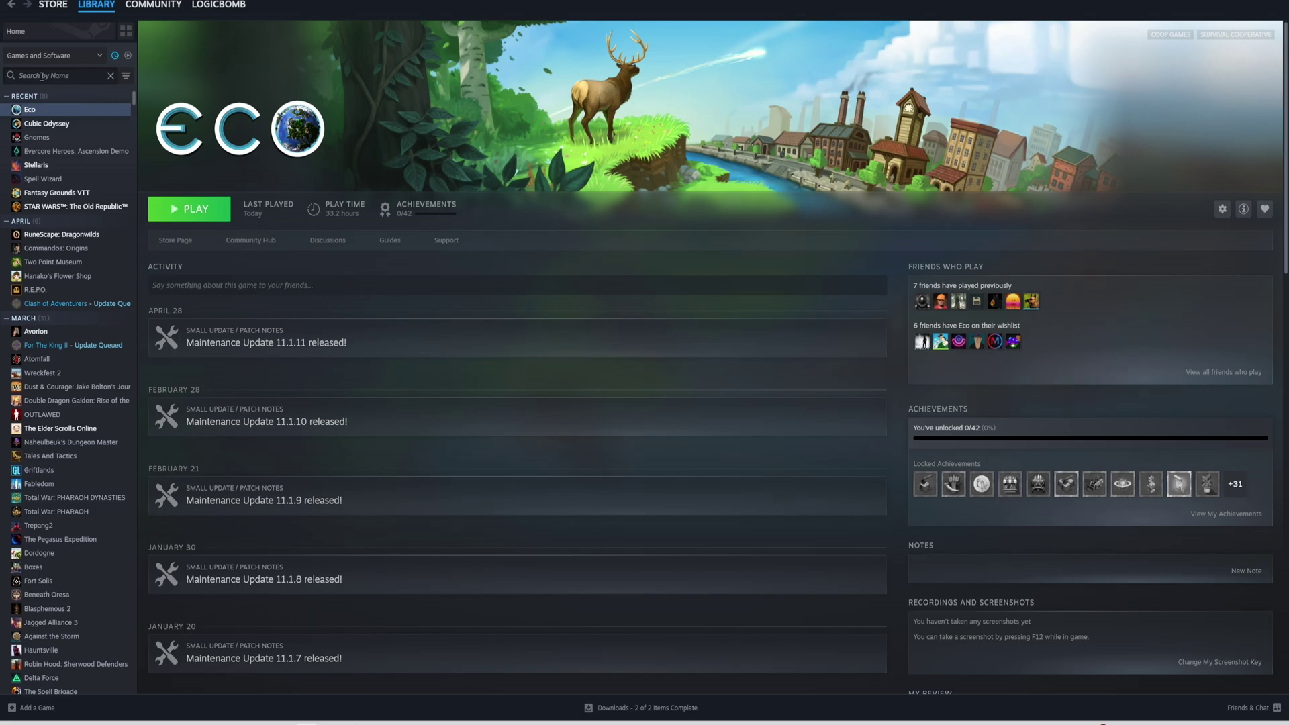
pyautogui.write('eco')
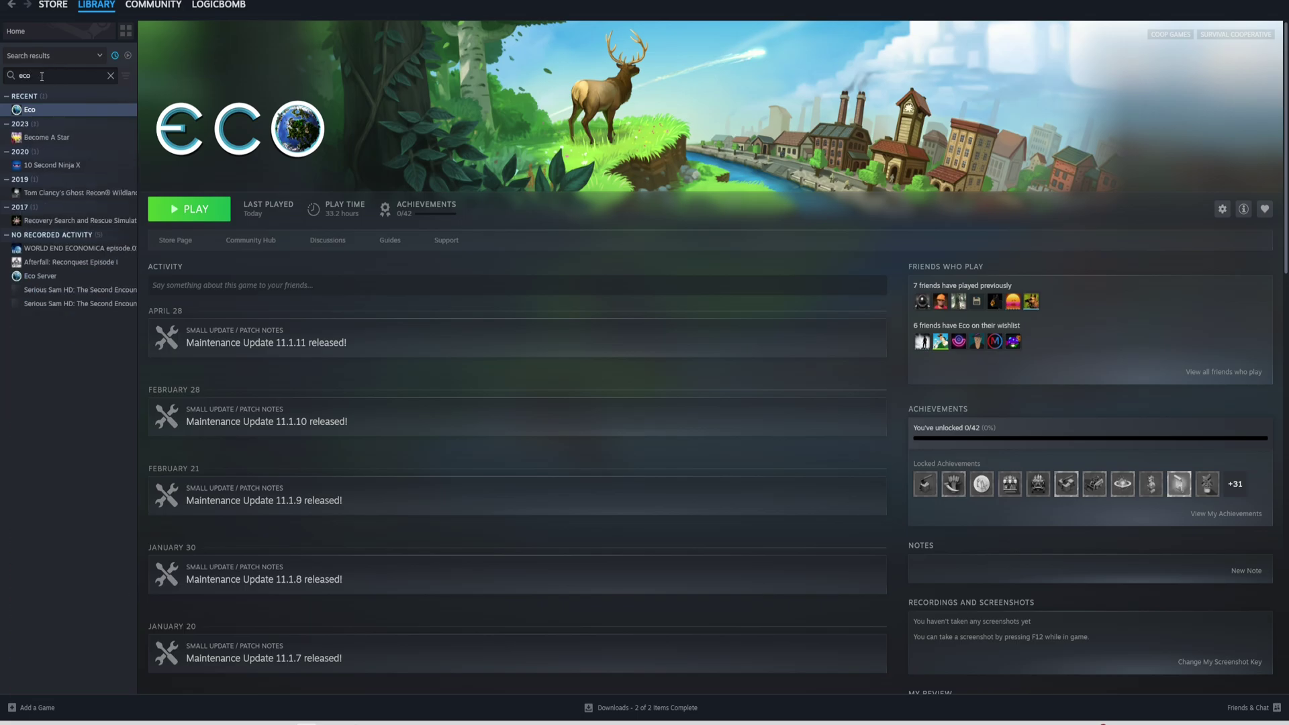
pyautogui.click(42, 280)
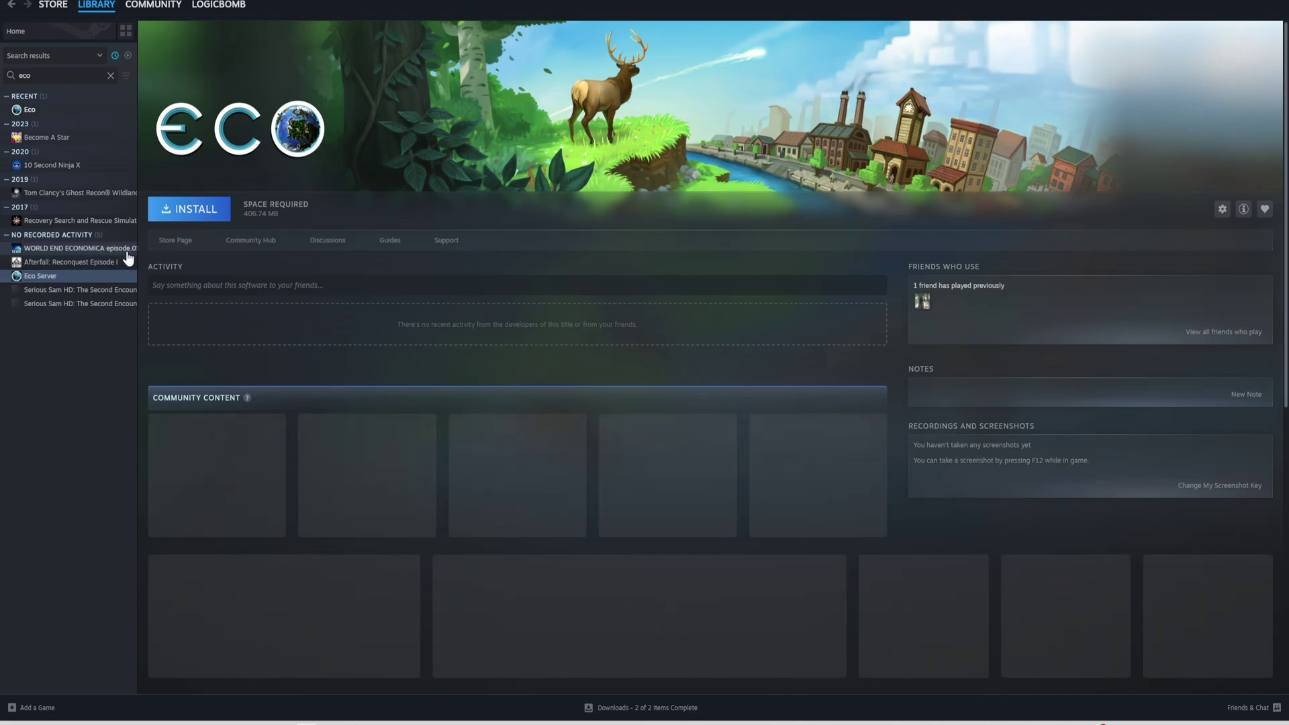
pyautogui.click(180, 213)
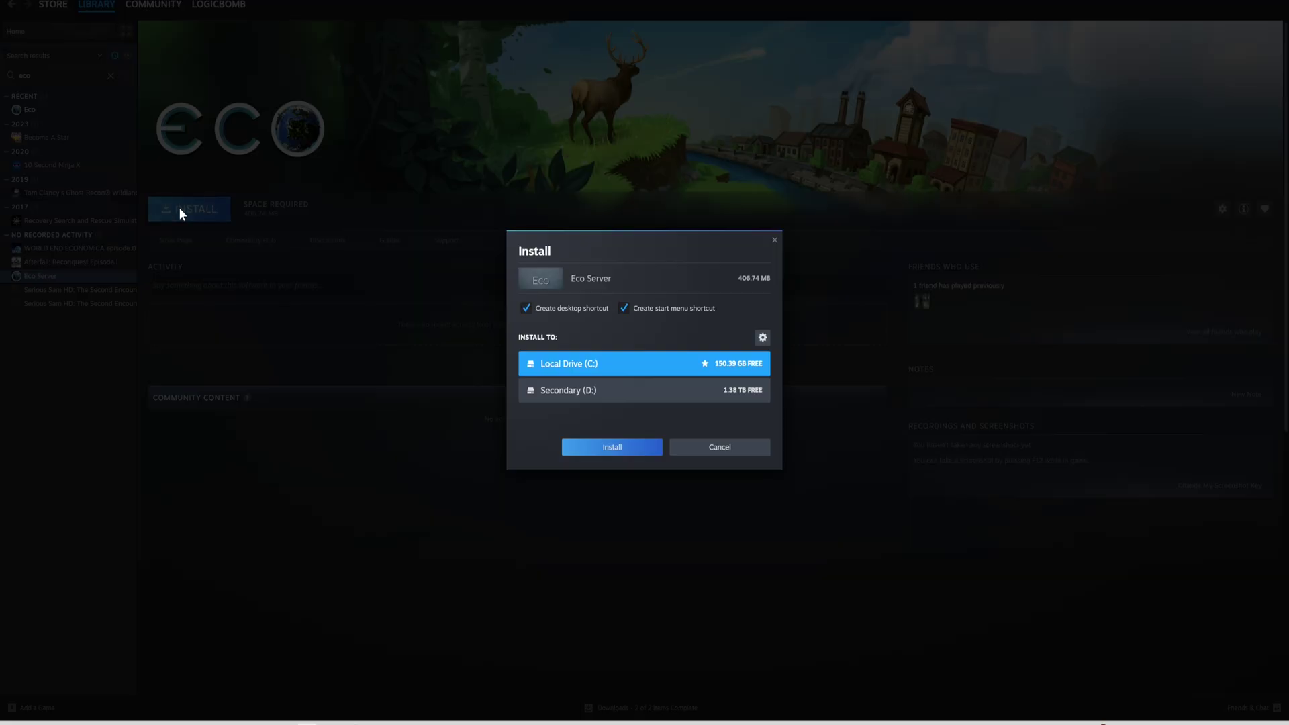
pyautogui.click(610, 447)
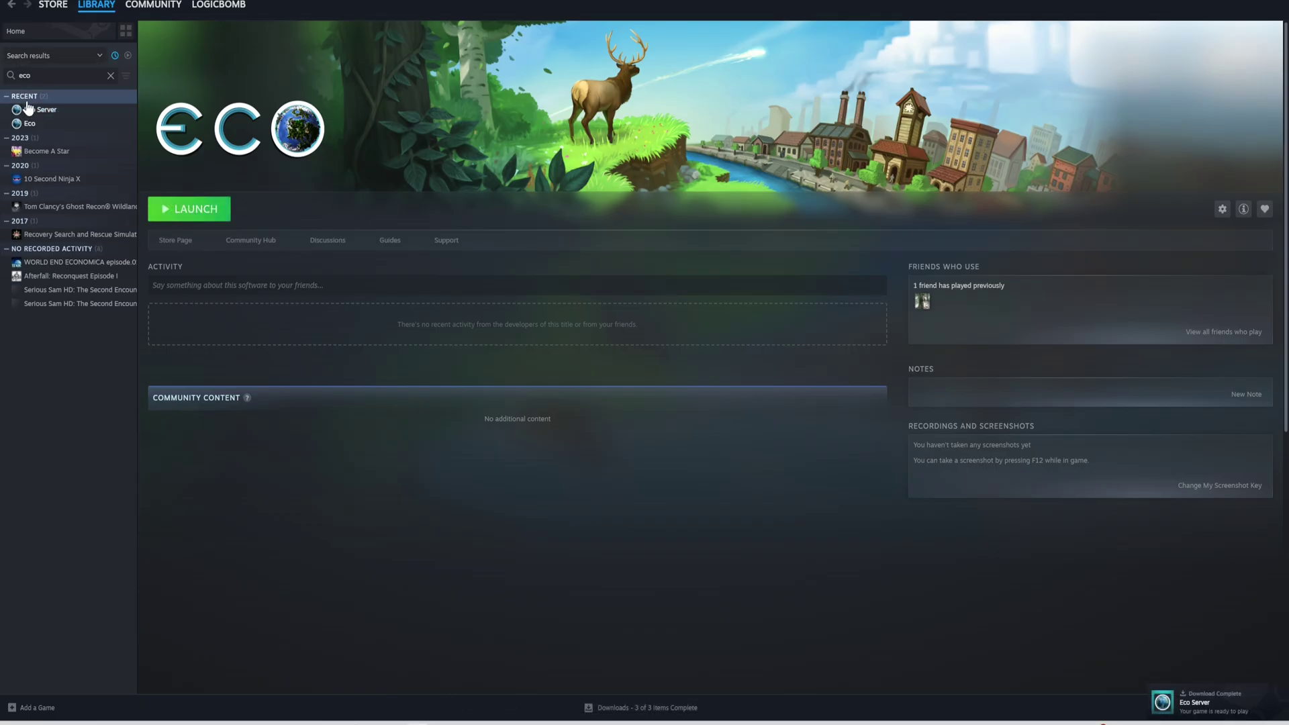
# Step: Launch Eco Server, log in with the Strange account and move the server window clear of the library list
pyautogui.click(38, 111)
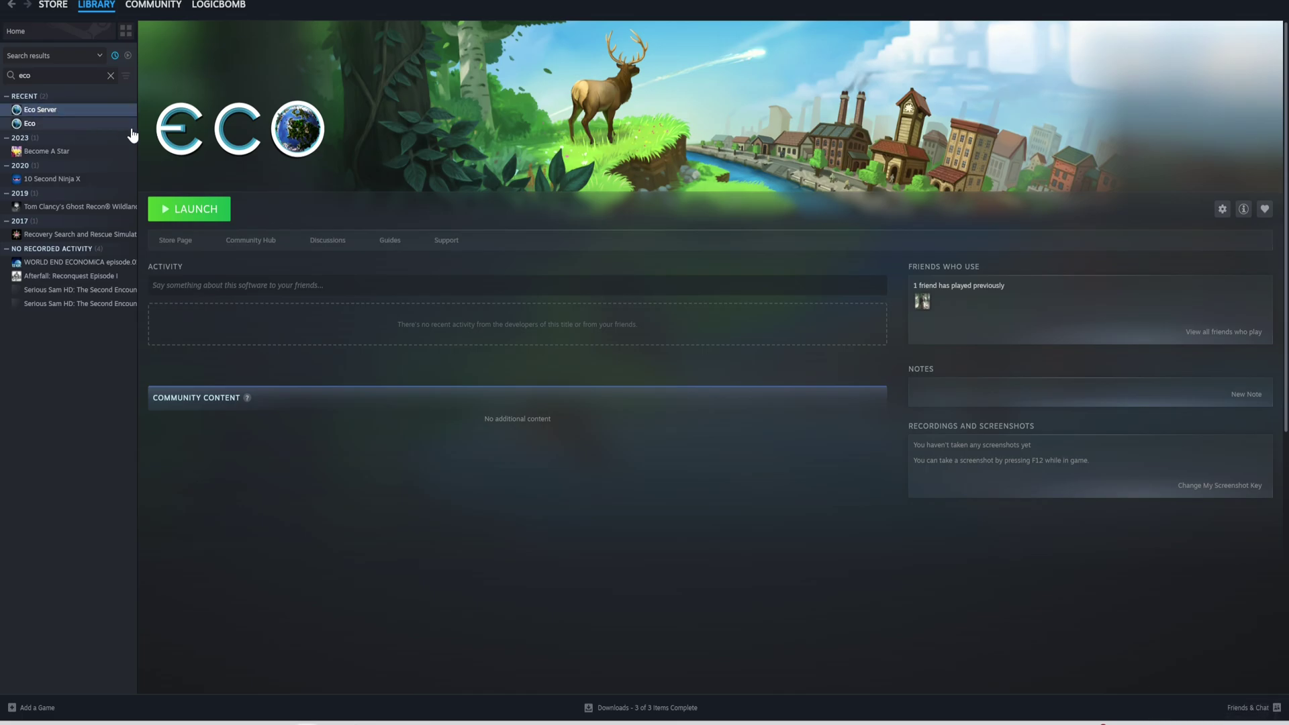
pyautogui.click(197, 211)
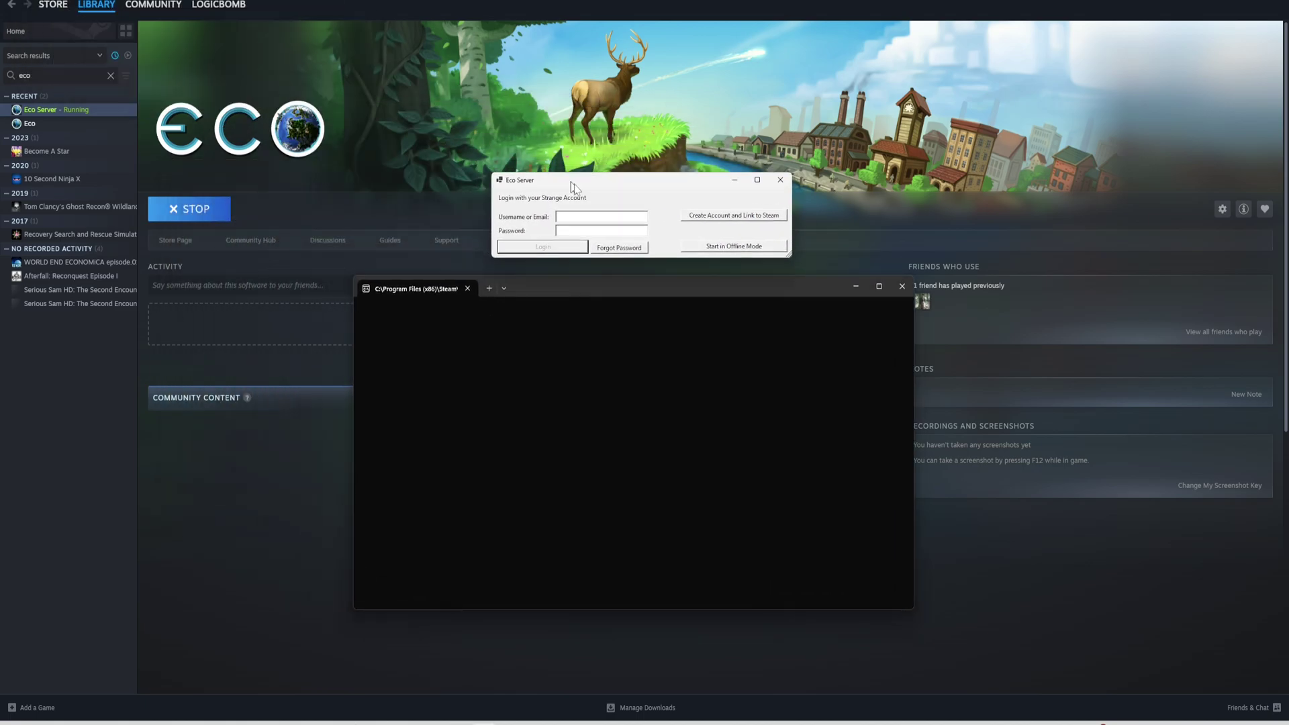
pyautogui.moveTo(574, 184)
pyautogui.mouseDown()
pyautogui.moveTo(602, 192)
pyautogui.moveTo(562, 188)
pyautogui.mouseUp()
pyautogui.click(538, 256)
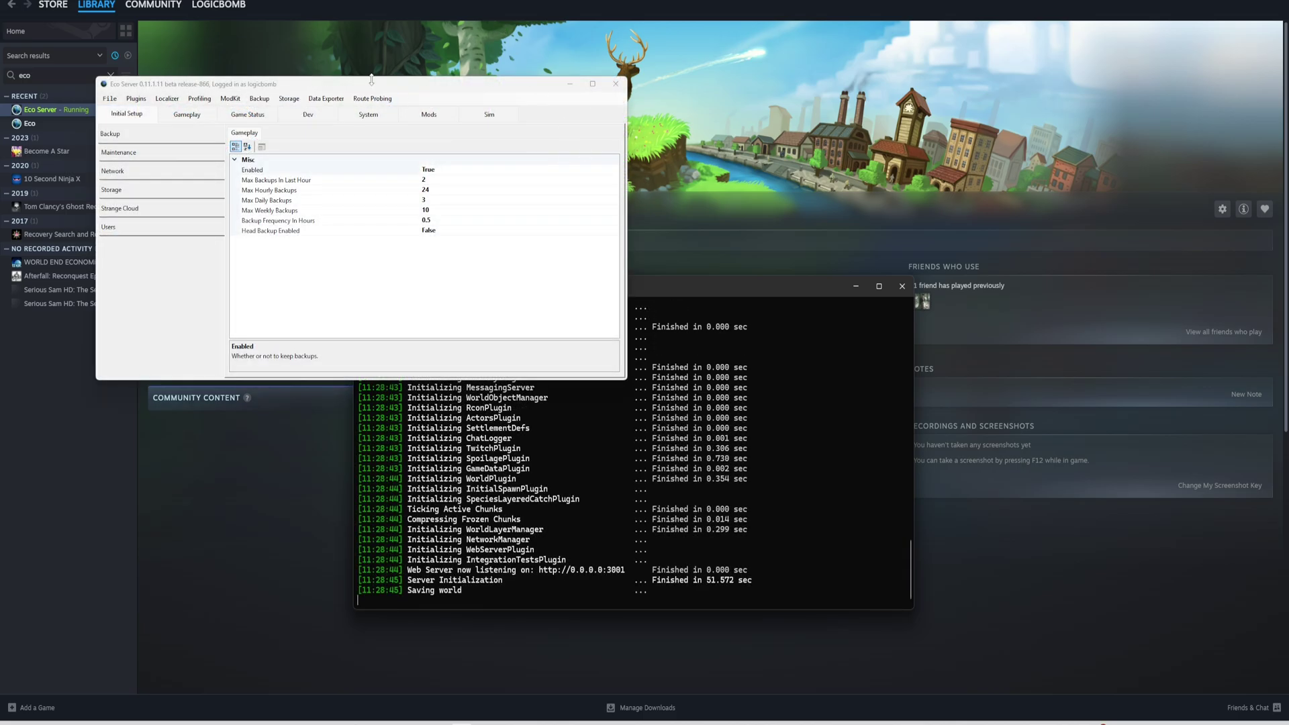
pyautogui.moveTo(415, 85); pyautogui.dragTo(707, 263)
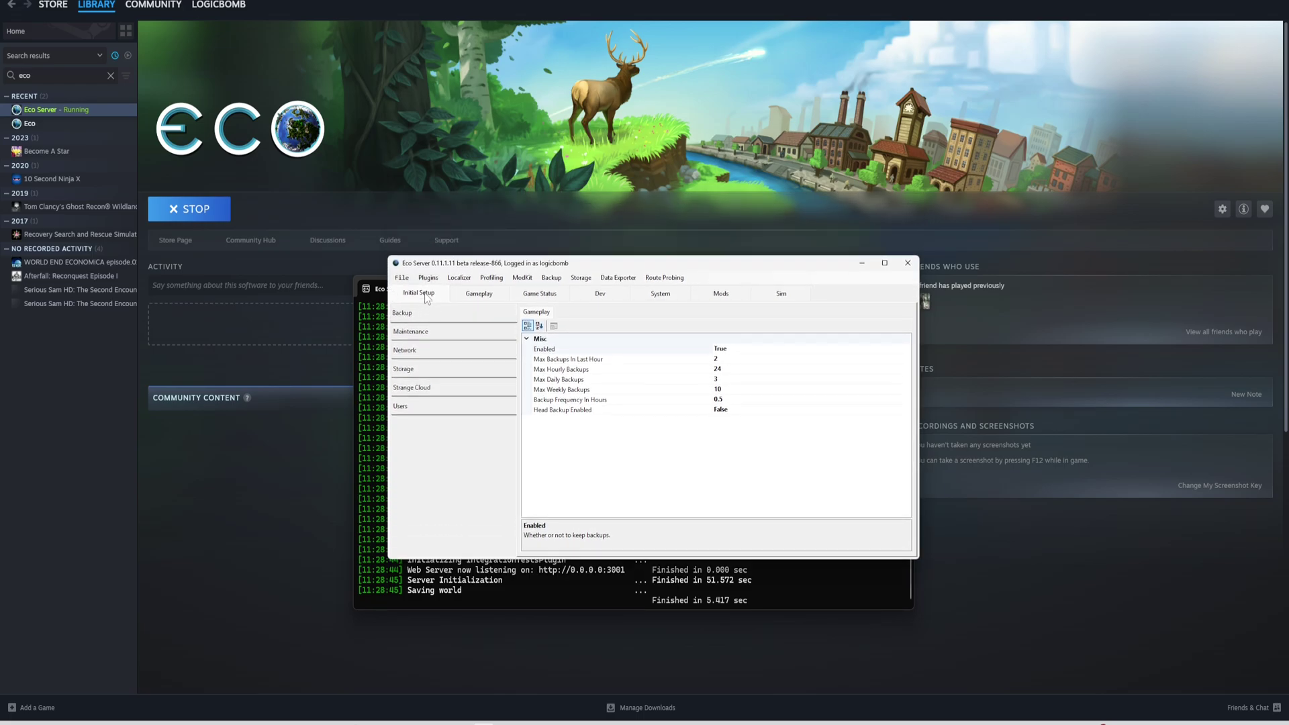
# Step: Review the server's backup limits and maintenance settings in the initial setup
pyautogui.click(427, 299)
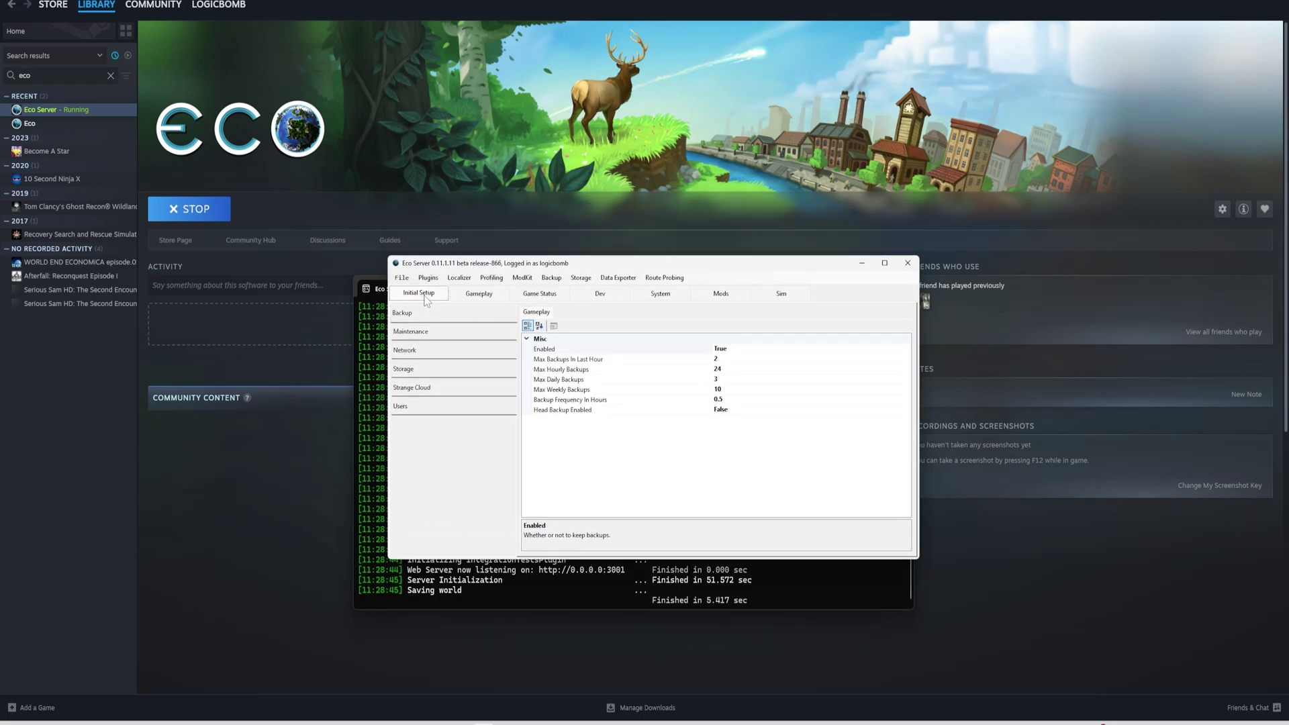
pyautogui.click(583, 360)
pyautogui.click(710, 361)
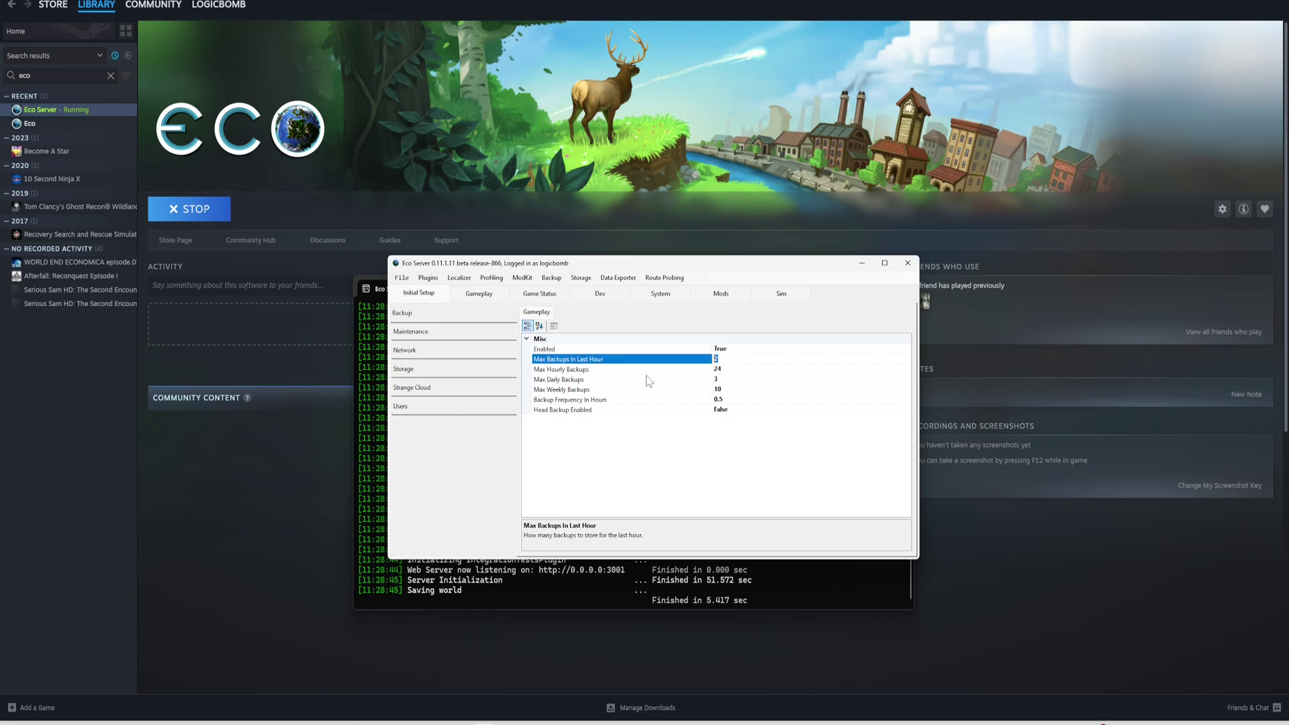
pyautogui.click(423, 334)
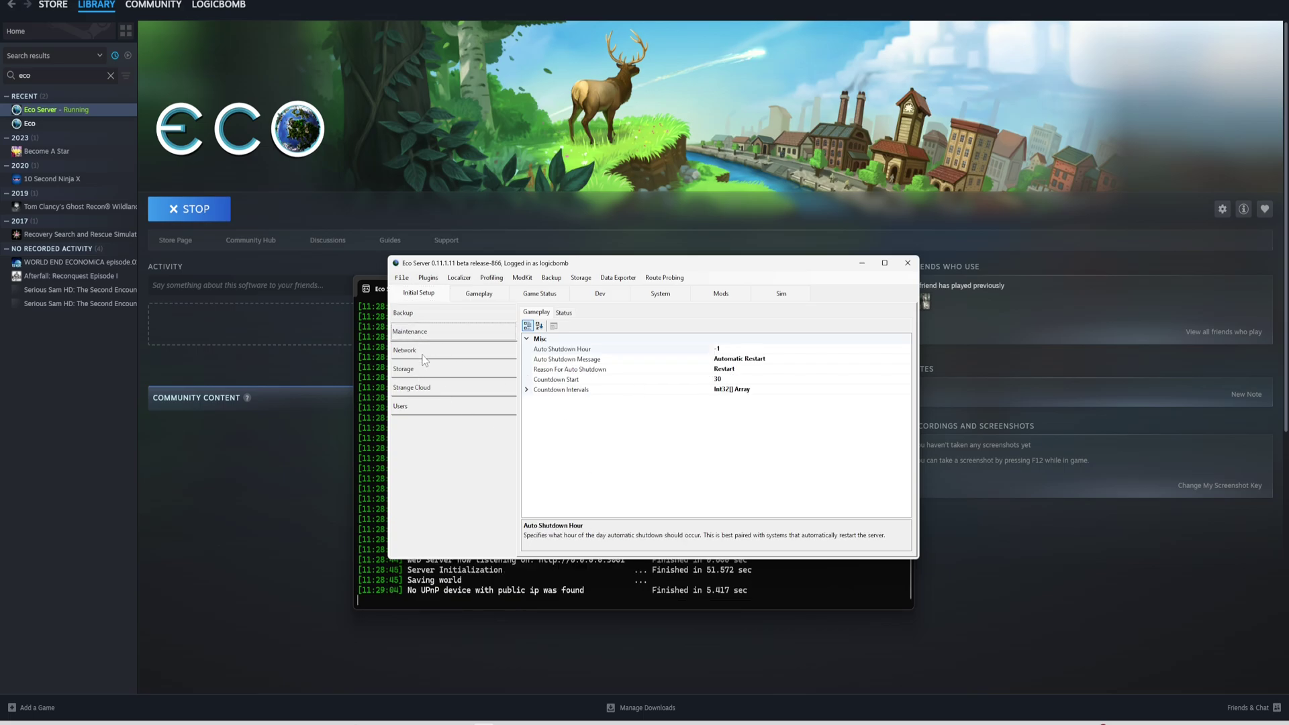
# Step: Set Public Server to True in the server's network settings
pyautogui.click(422, 356)
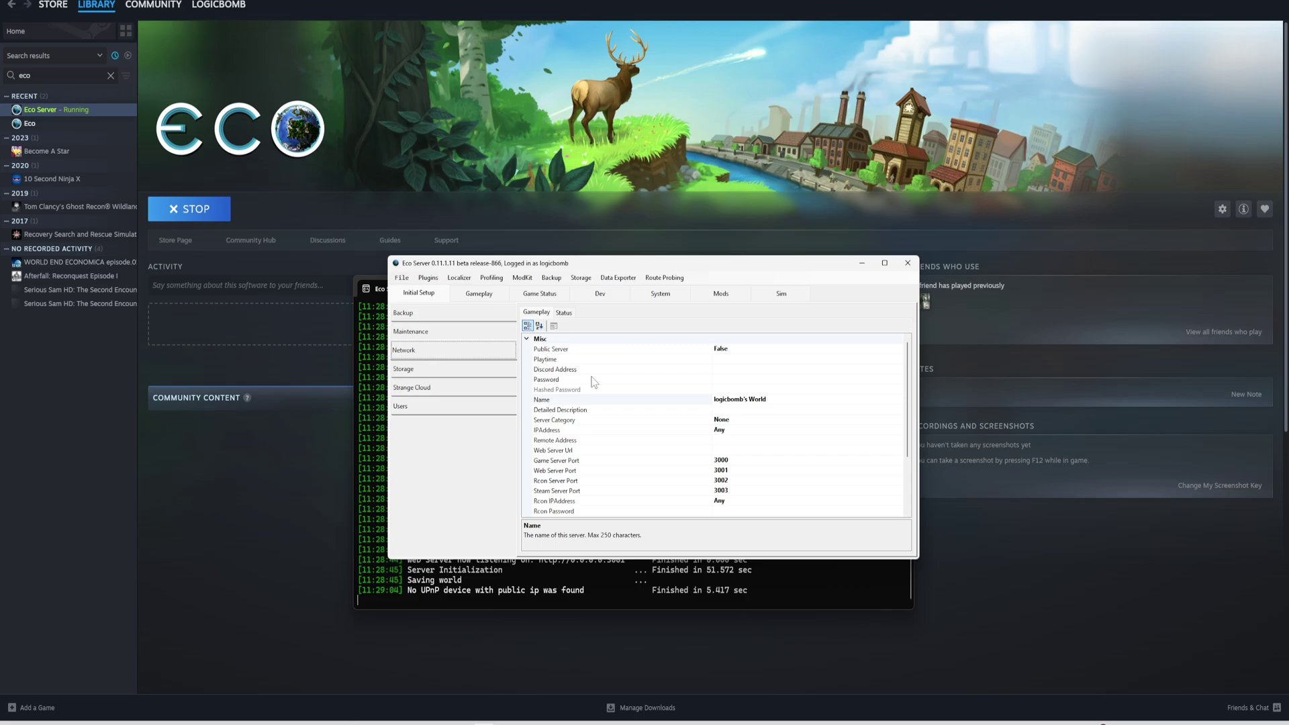
pyautogui.click(725, 350)
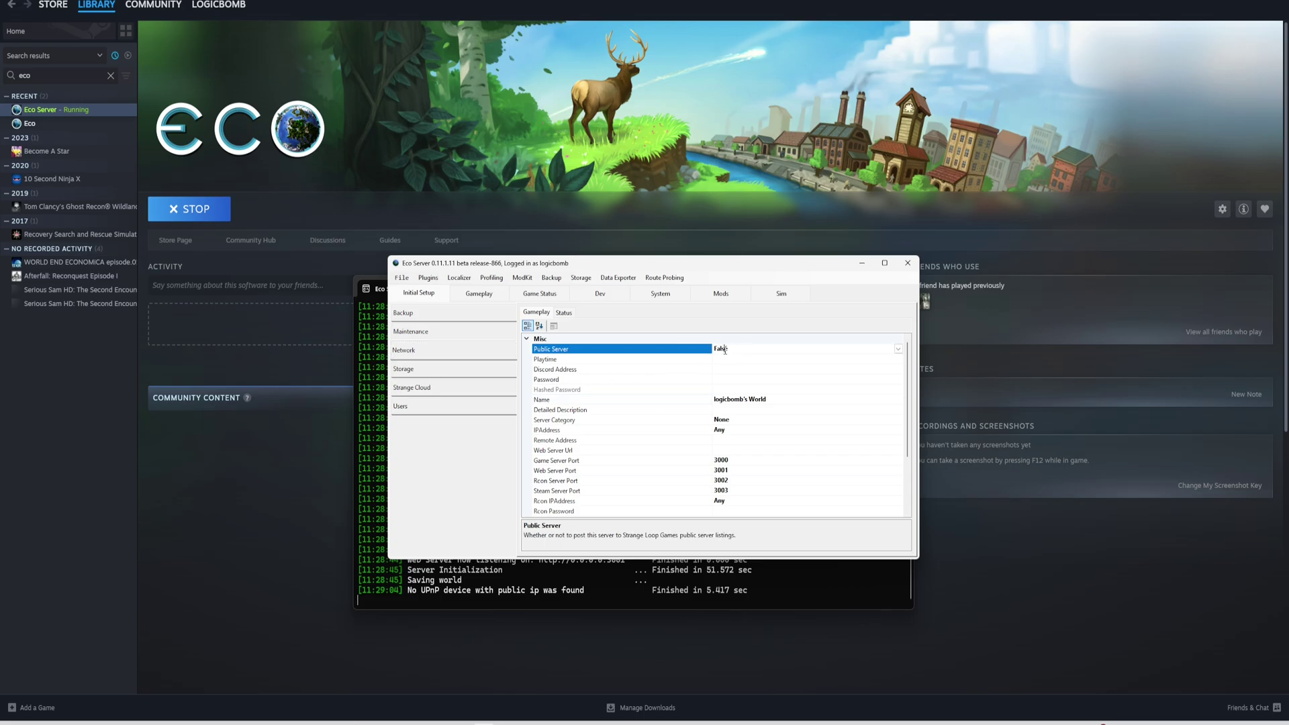
pyautogui.click(899, 349)
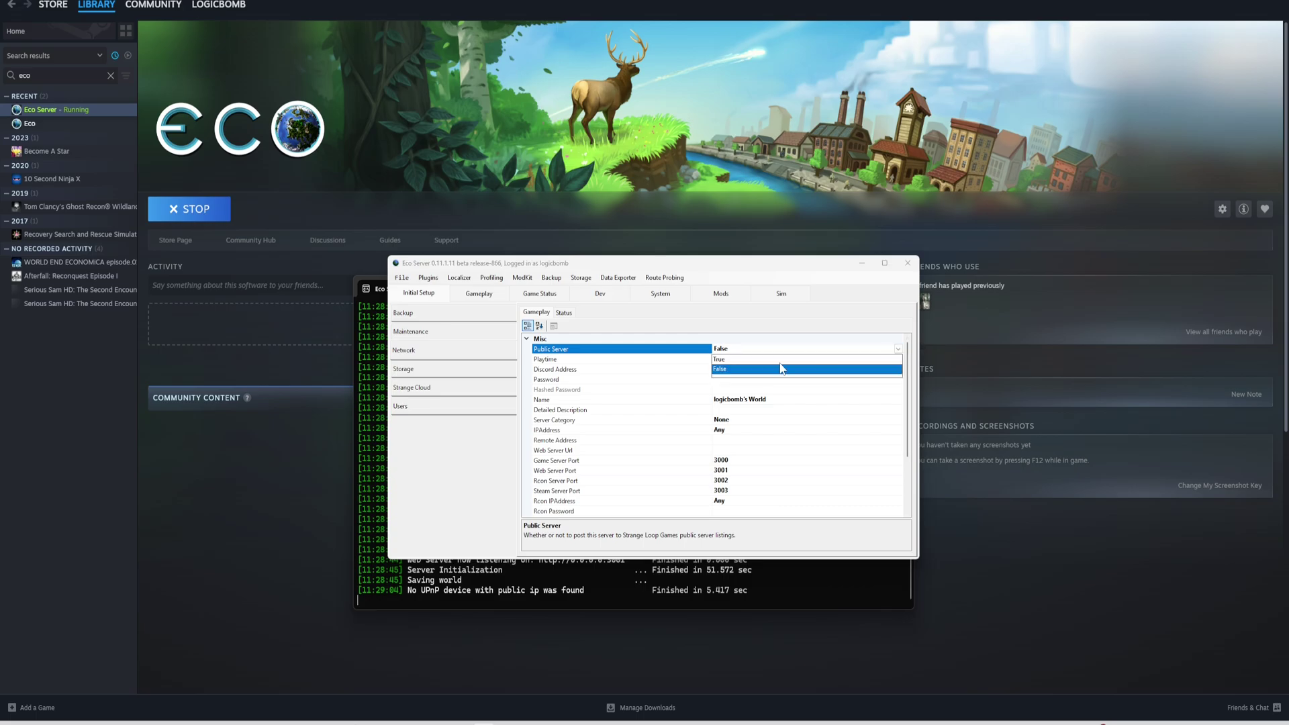
pyautogui.click(720, 360)
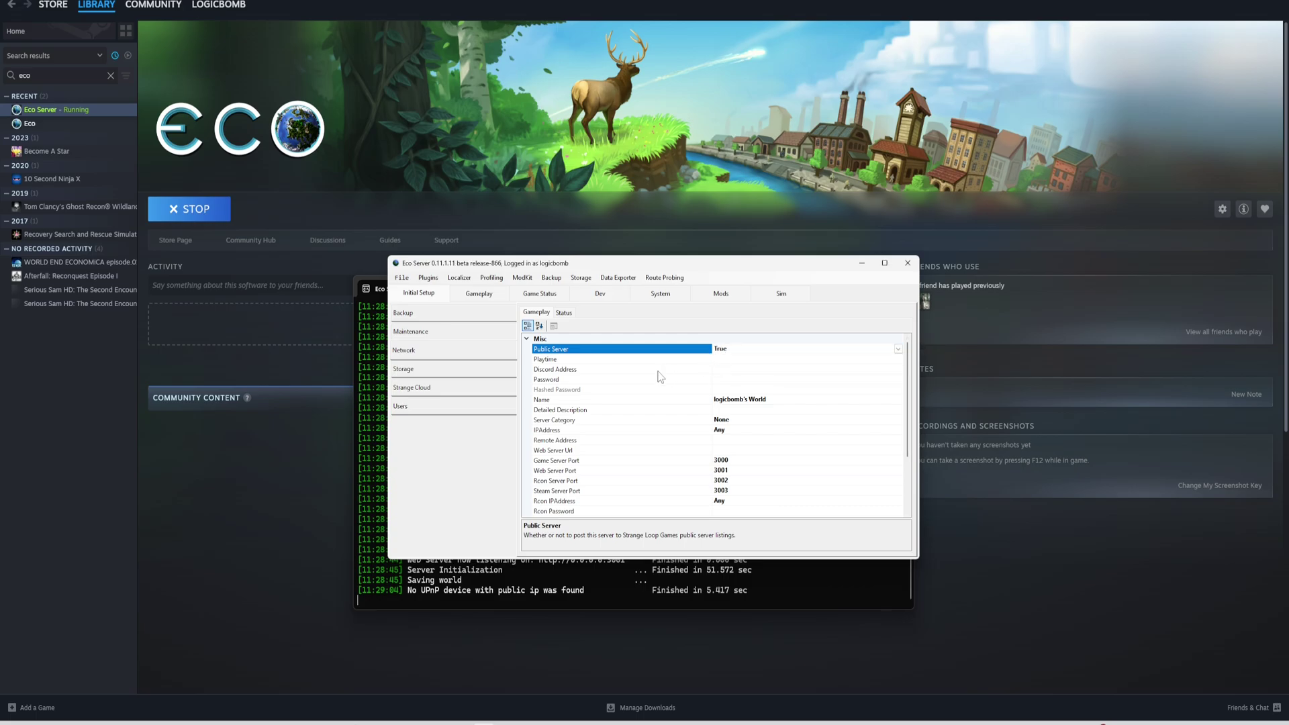
# Step: Enter a password that players need to connect to the server
pyautogui.click(723, 380)
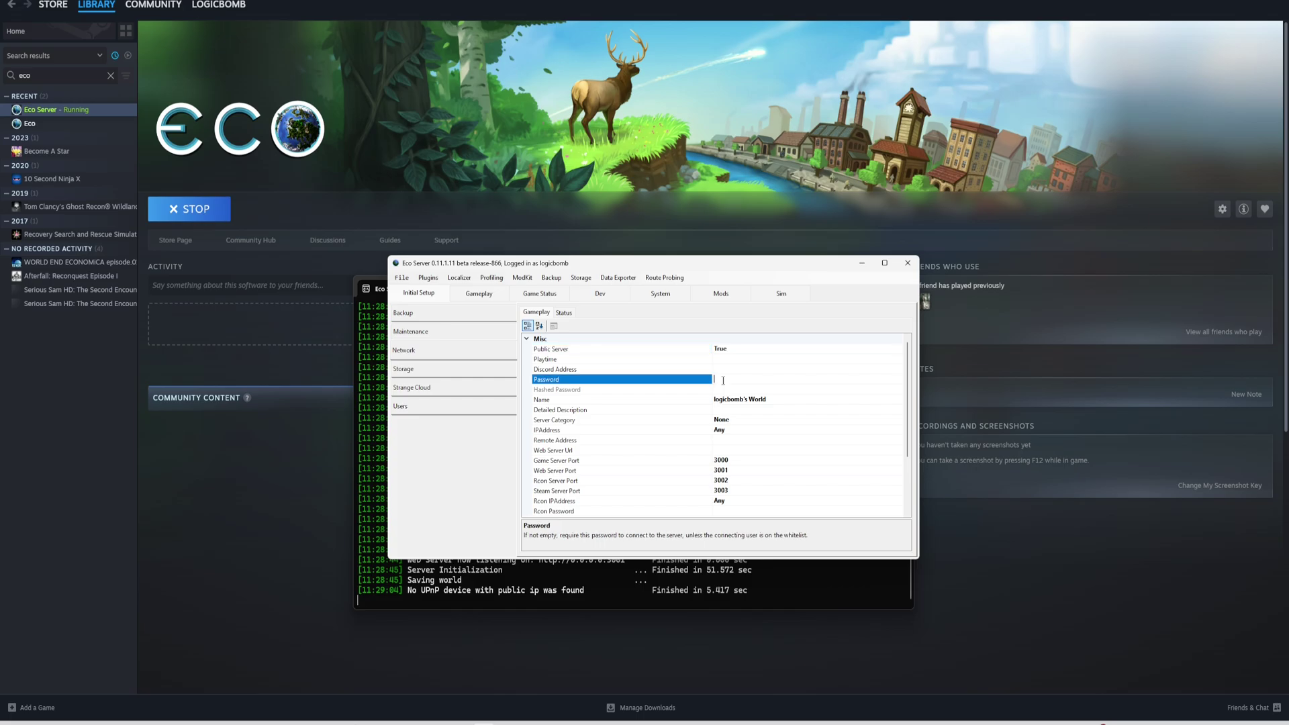
pyautogui.write('password')
pyautogui.click(773, 401)
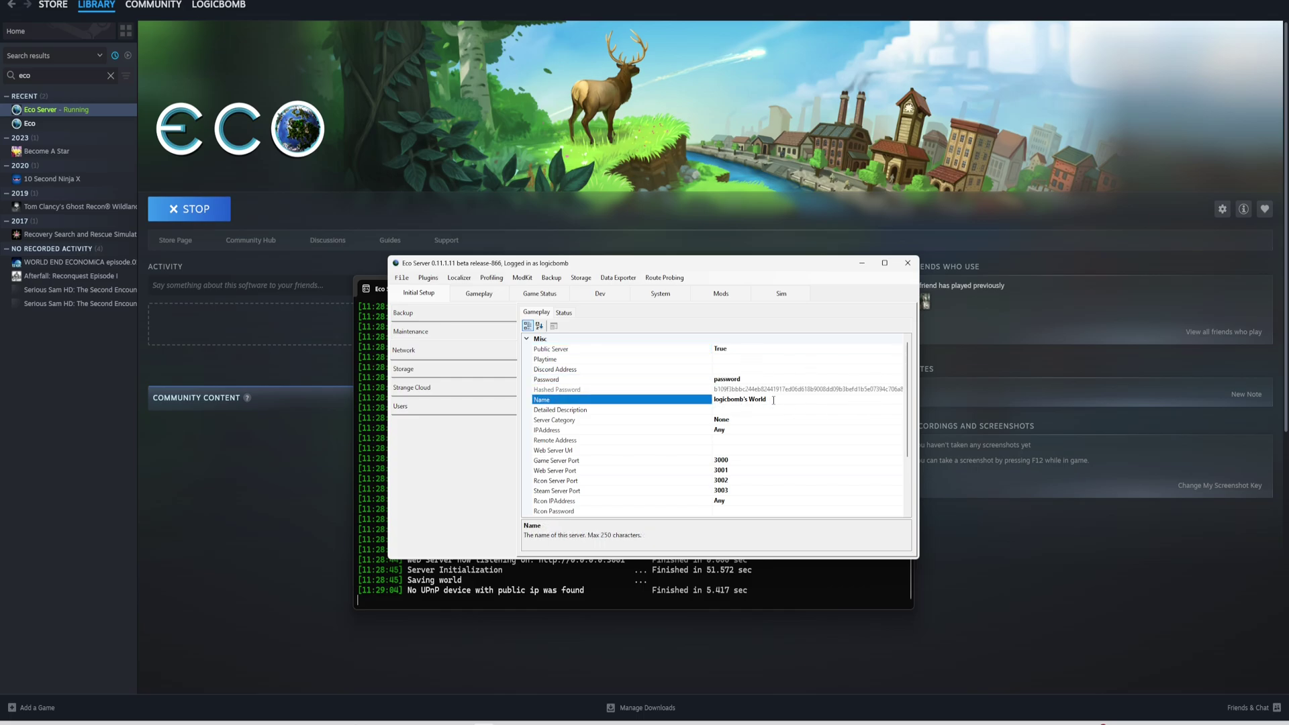
# Step: Set the Server Category to Beginner and check the port settings, including the Steam Server Port
pyautogui.click(721, 422)
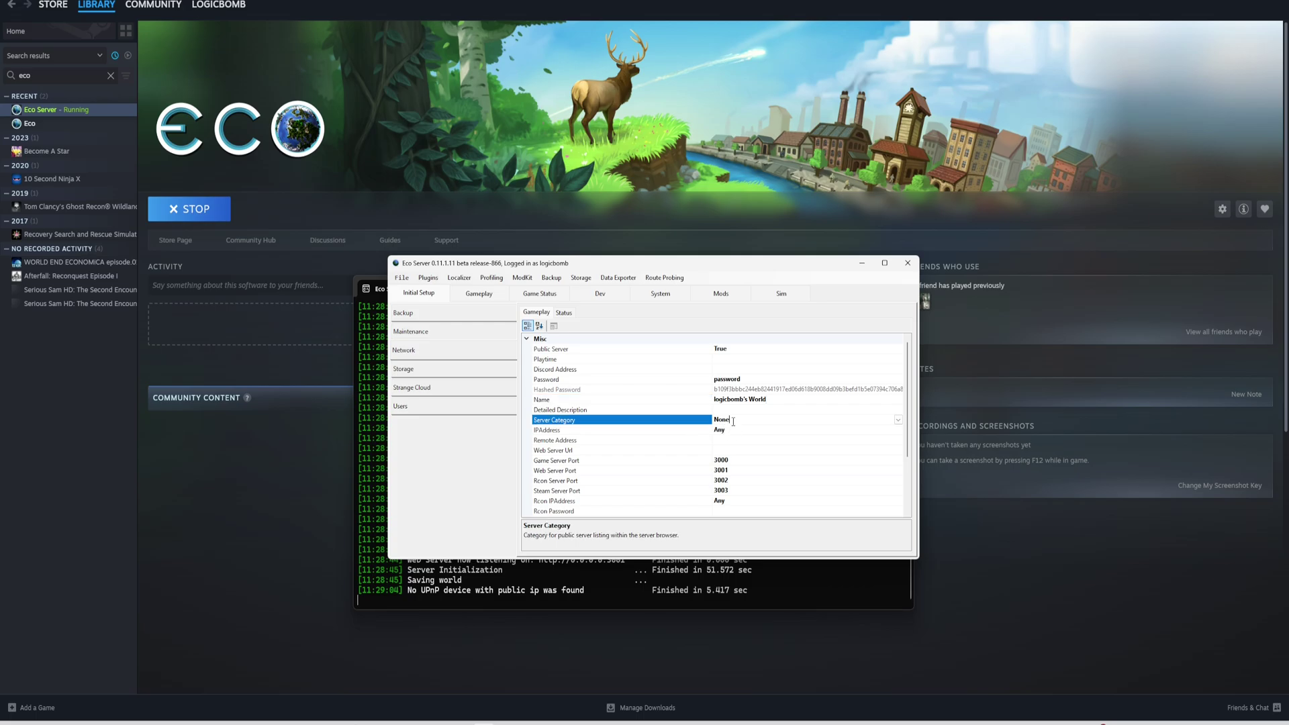
pyautogui.click(899, 420)
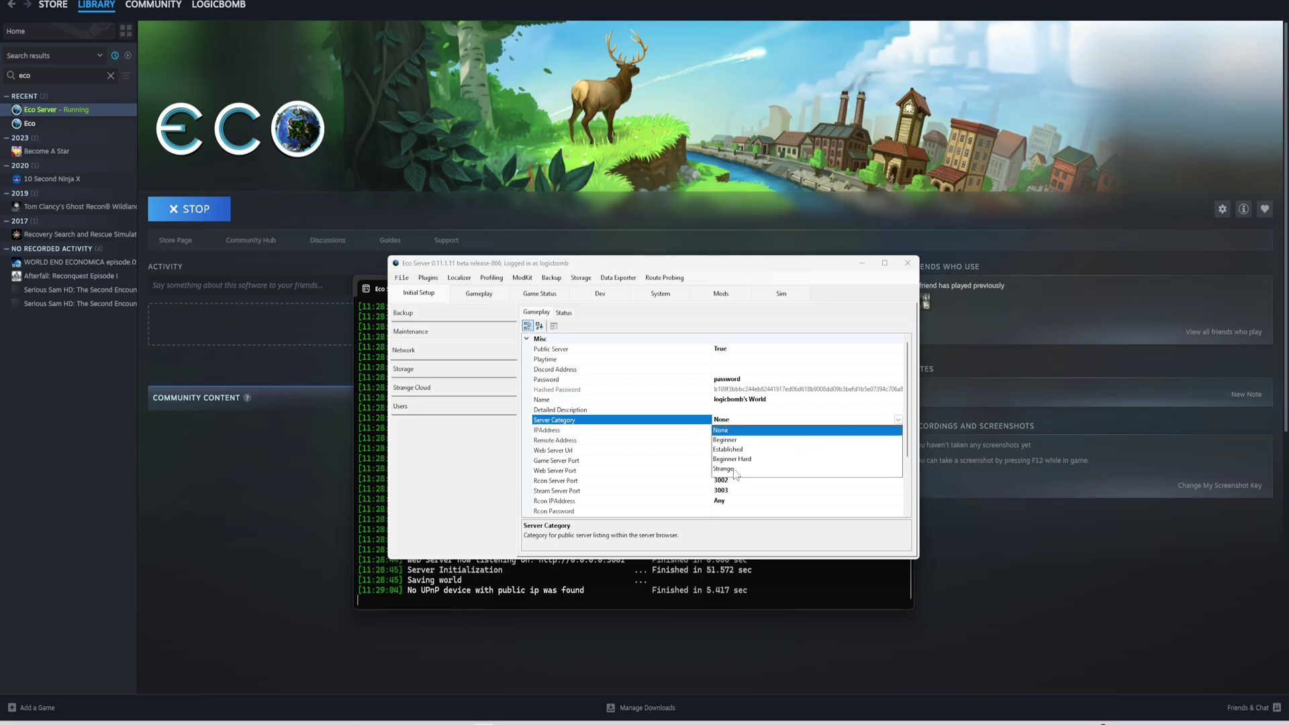
pyautogui.click(725, 440)
pyautogui.scroll(-1, 739, 444)
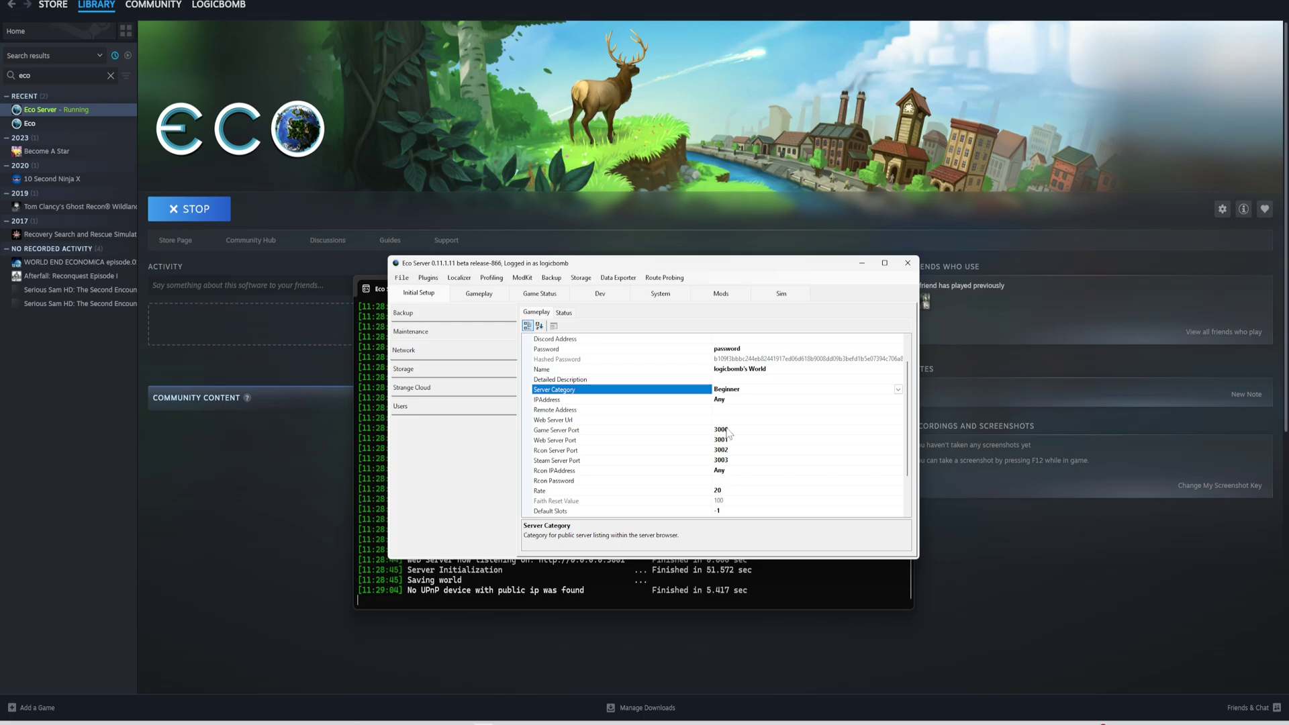
pyautogui.scroll(-2, 737, 448)
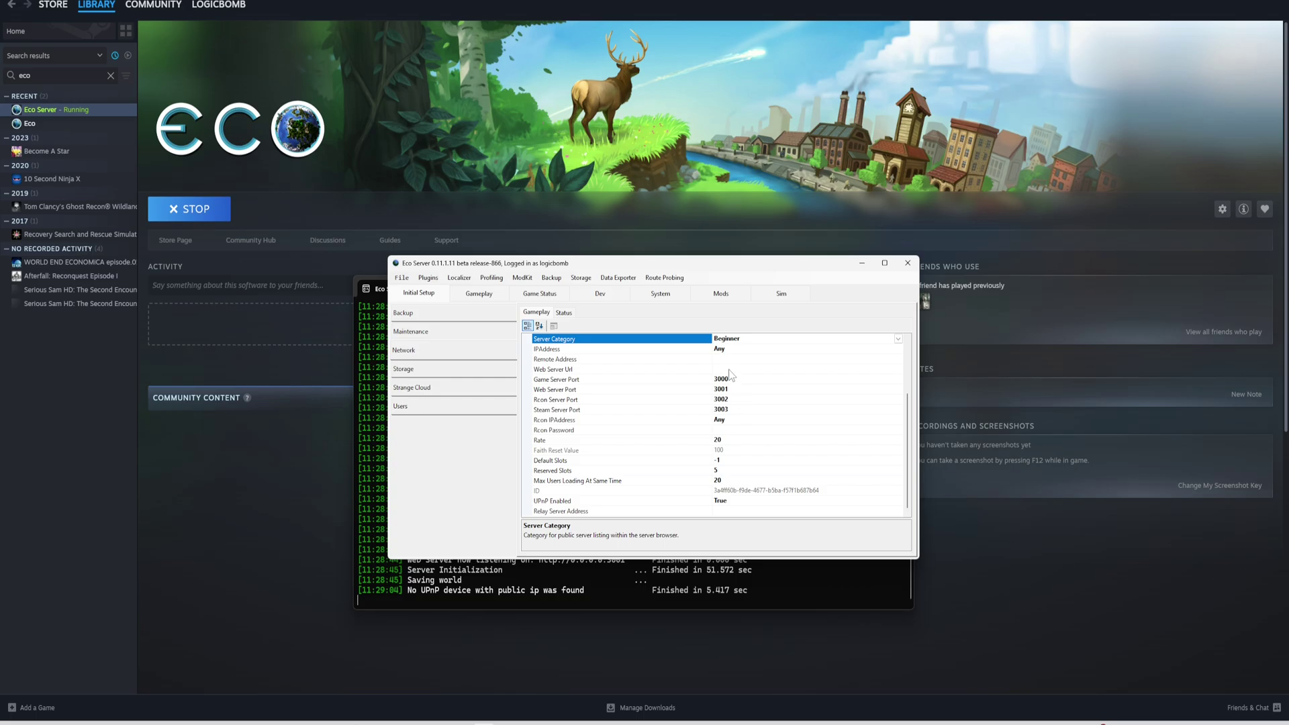
pyautogui.click(736, 409)
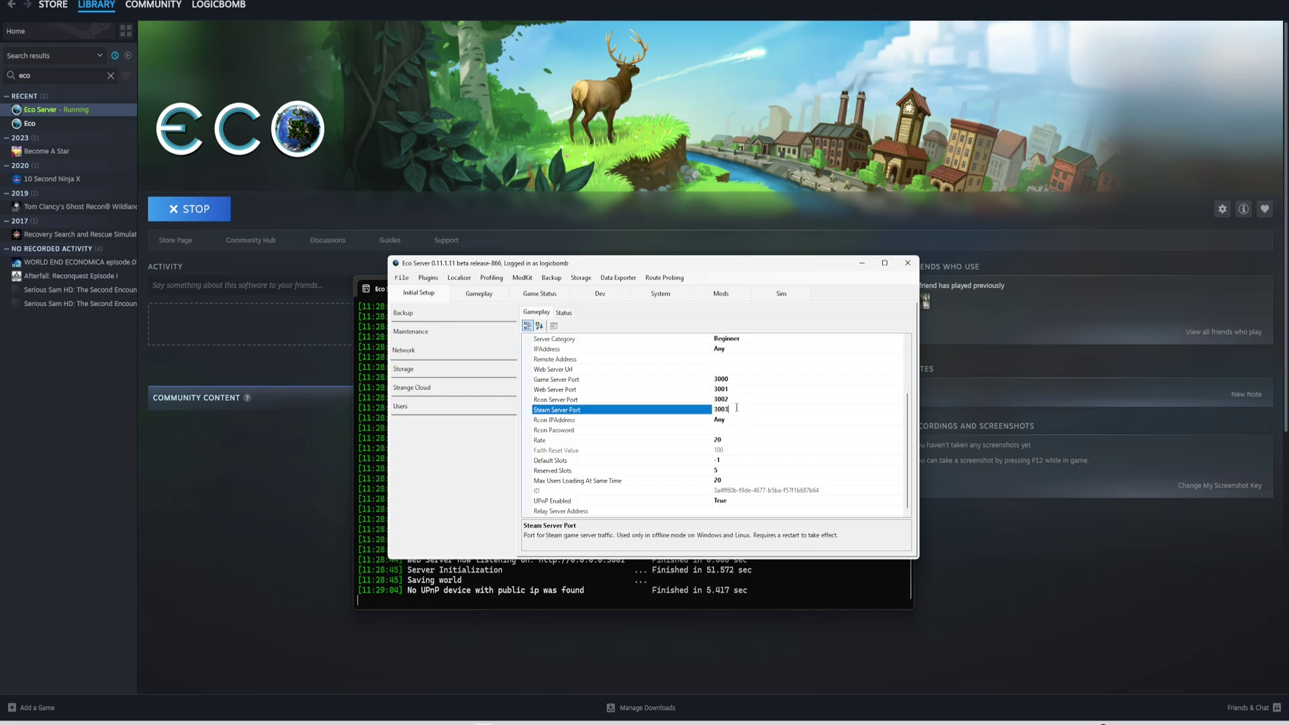
# Step: Examine the storage, Strange Cloud and user settings, followed by the server's gameplay, dev, mods and simulation settings
pyautogui.click(410, 370)
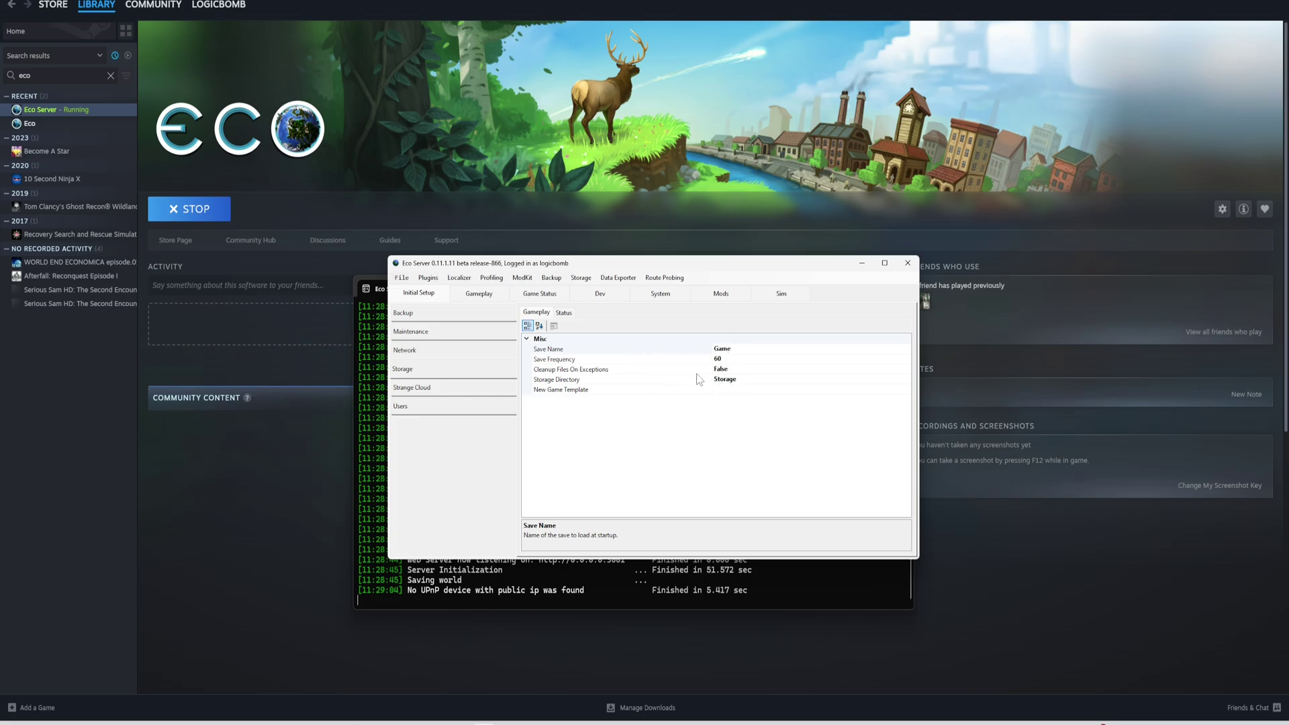
pyautogui.click(430, 388)
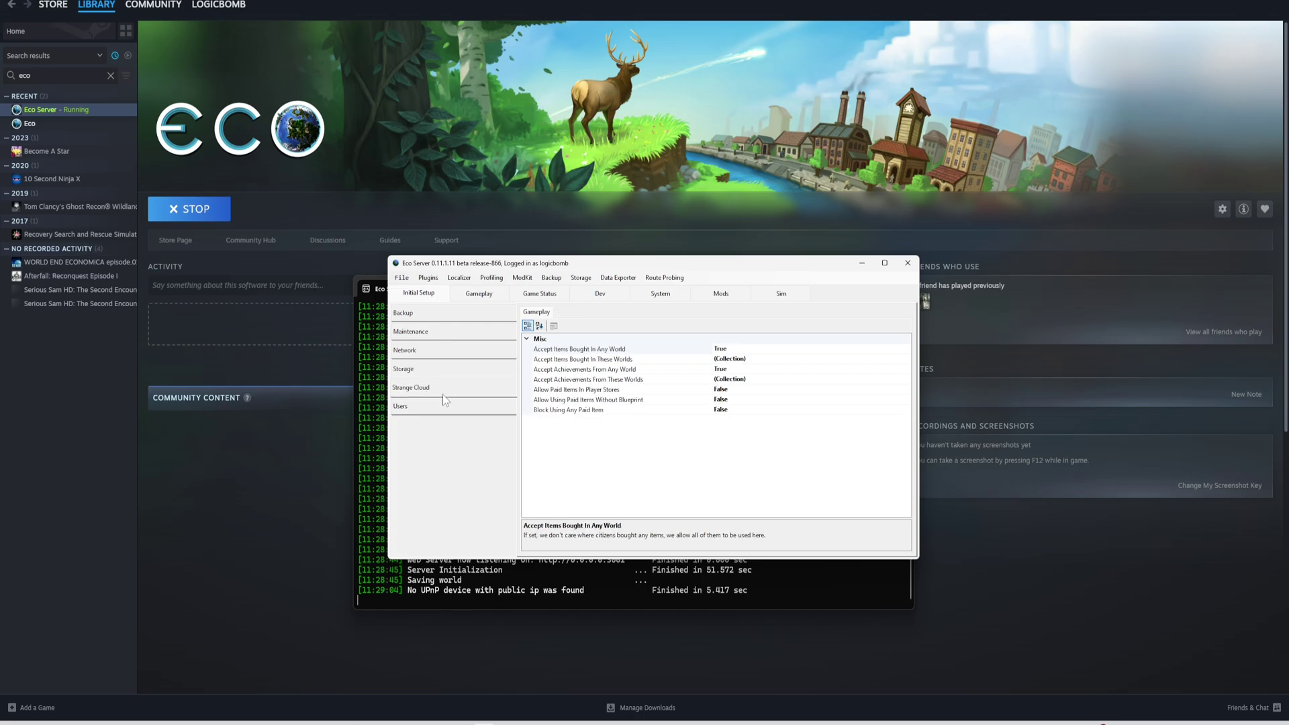
pyautogui.click(412, 410)
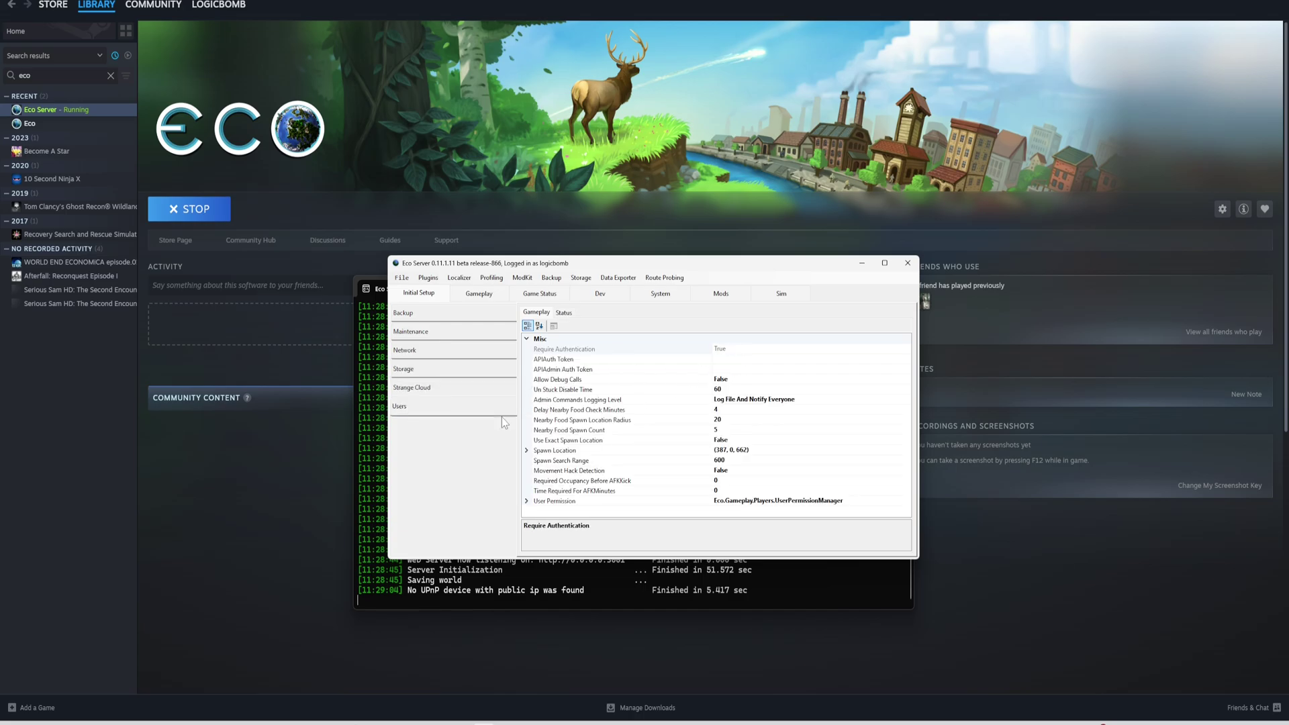
pyautogui.click(470, 294)
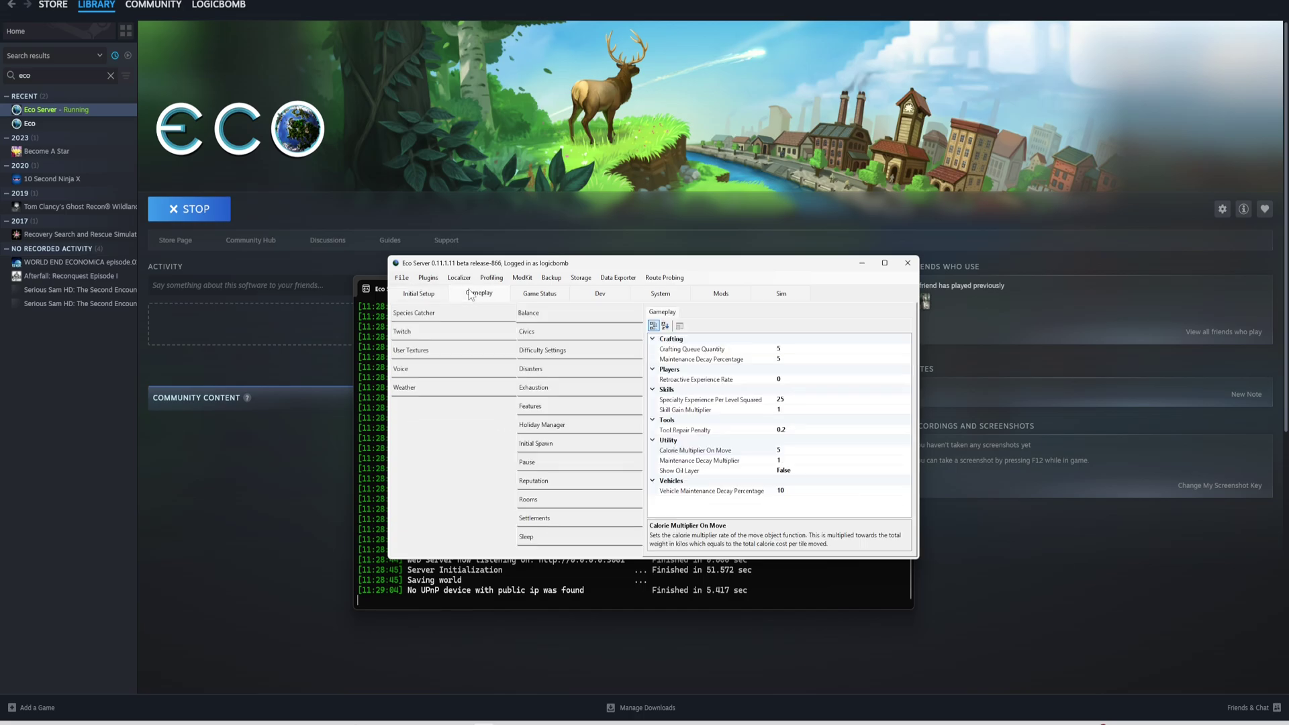
pyautogui.click(430, 315)
pyautogui.click(425, 310)
pyautogui.click(545, 496)
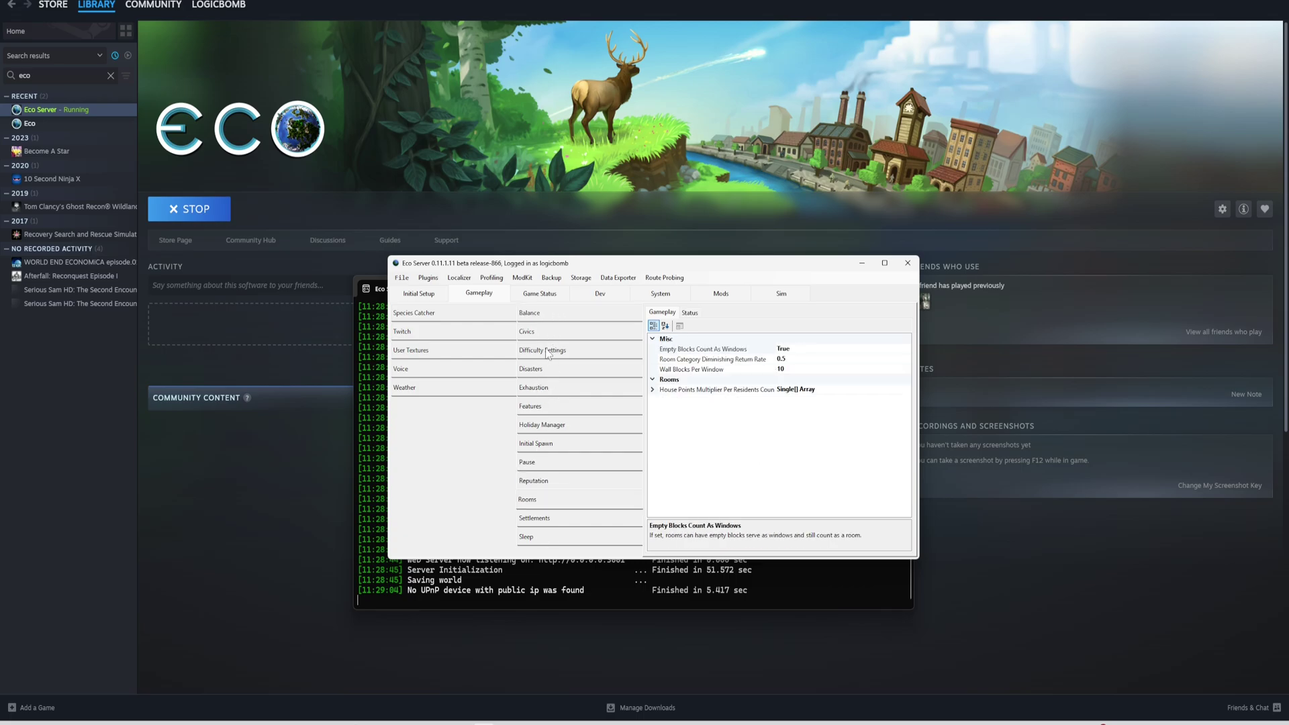
pyautogui.click(598, 297)
pyautogui.click(715, 298)
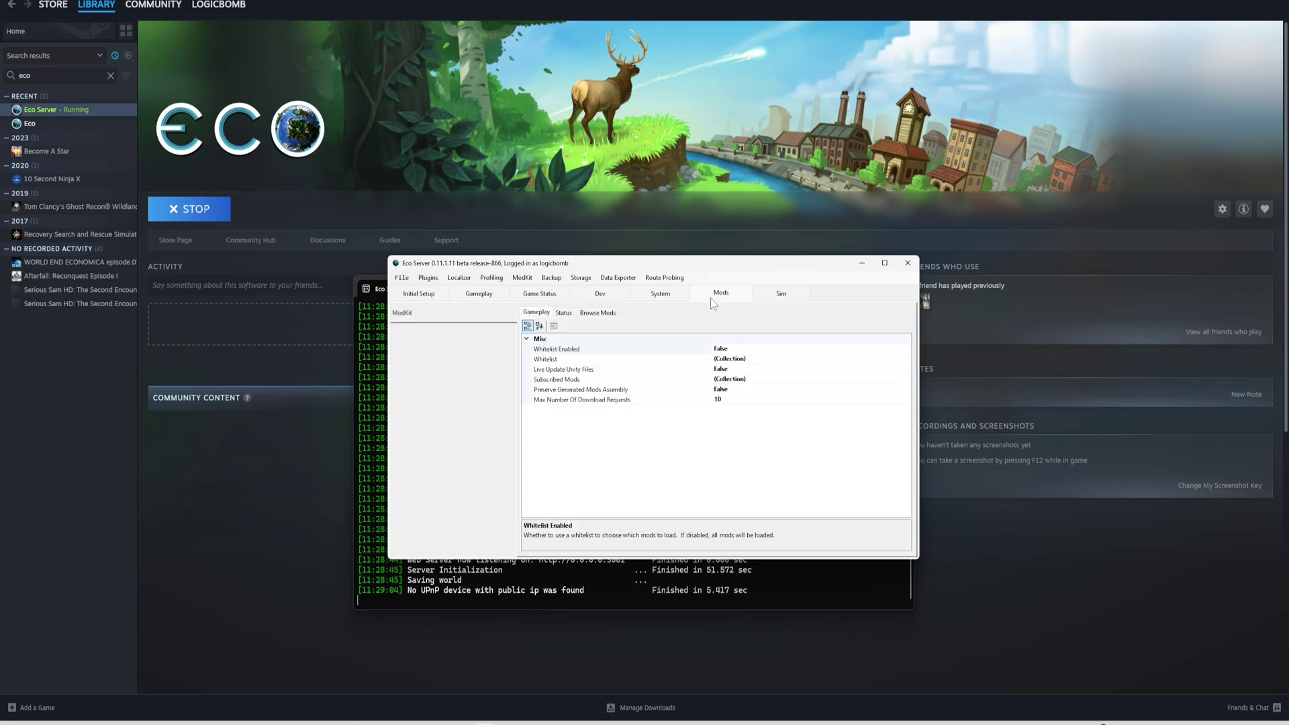
pyautogui.click(778, 295)
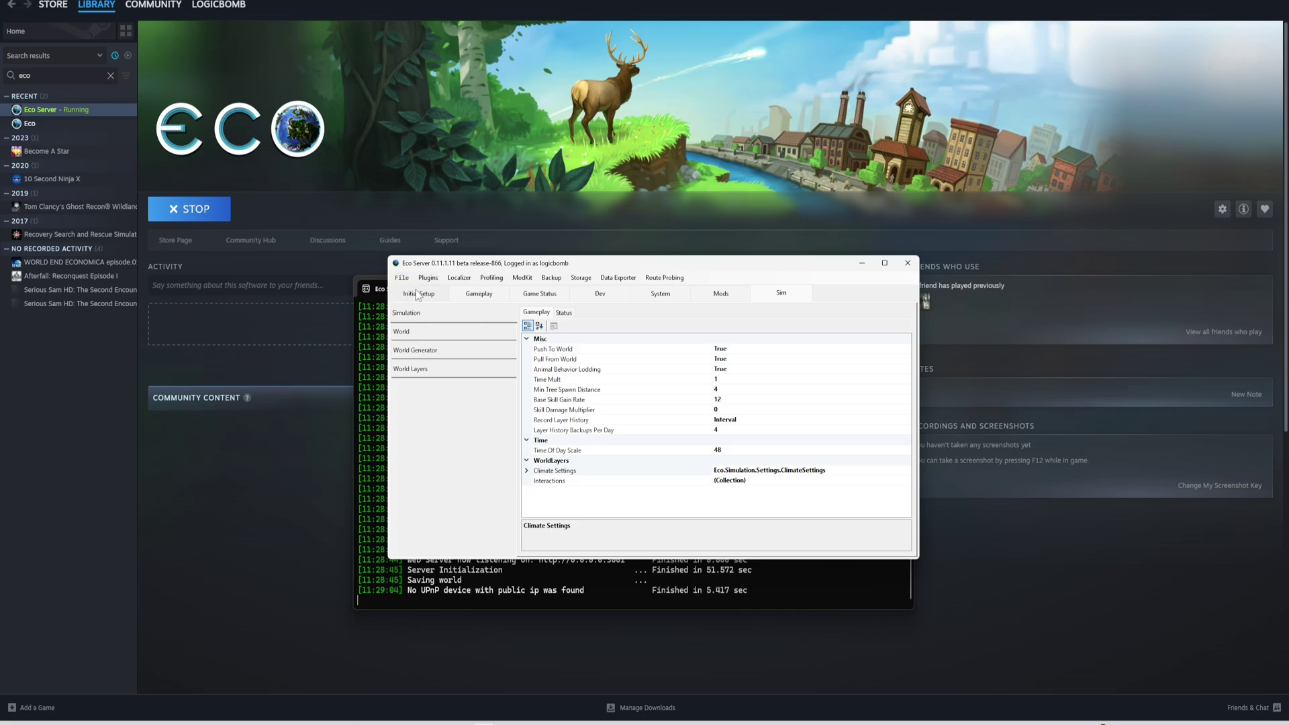
pyautogui.click(664, 278)
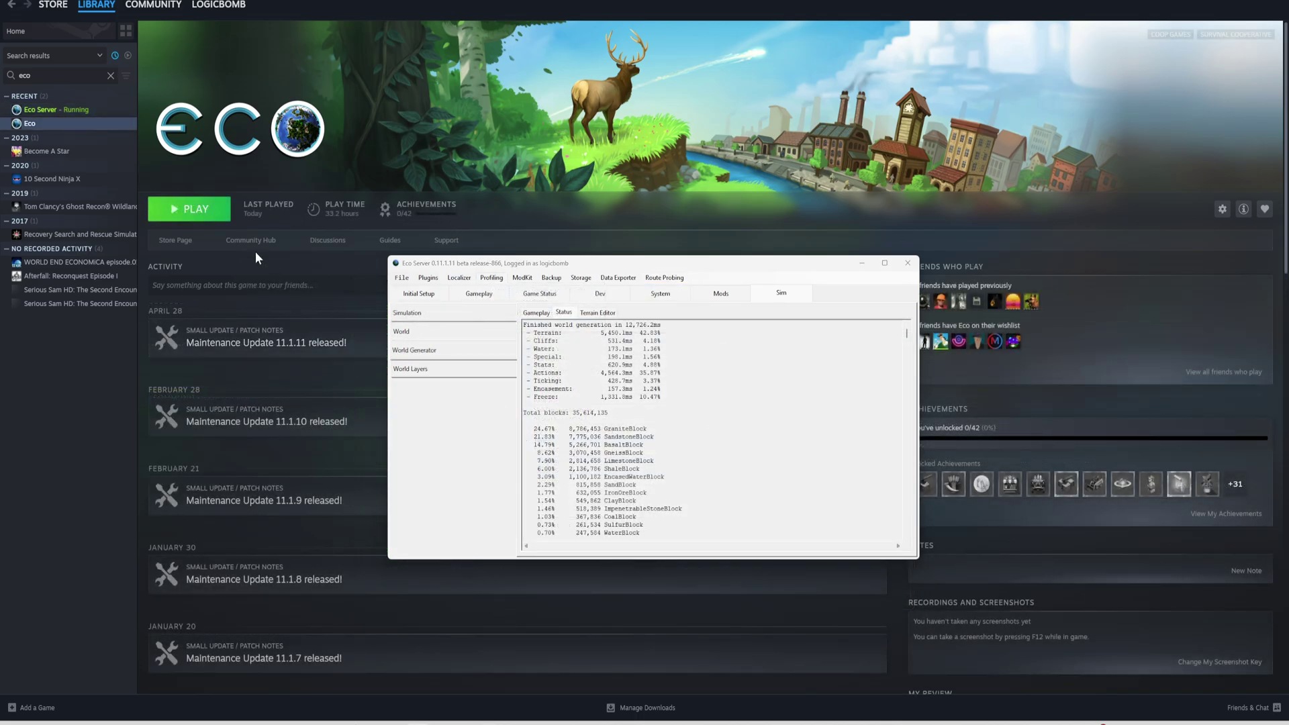
# Step: Launch the Eco game from the library, open Your Worlds and select the hosted world listed under LAN
pyautogui.click(59, 127)
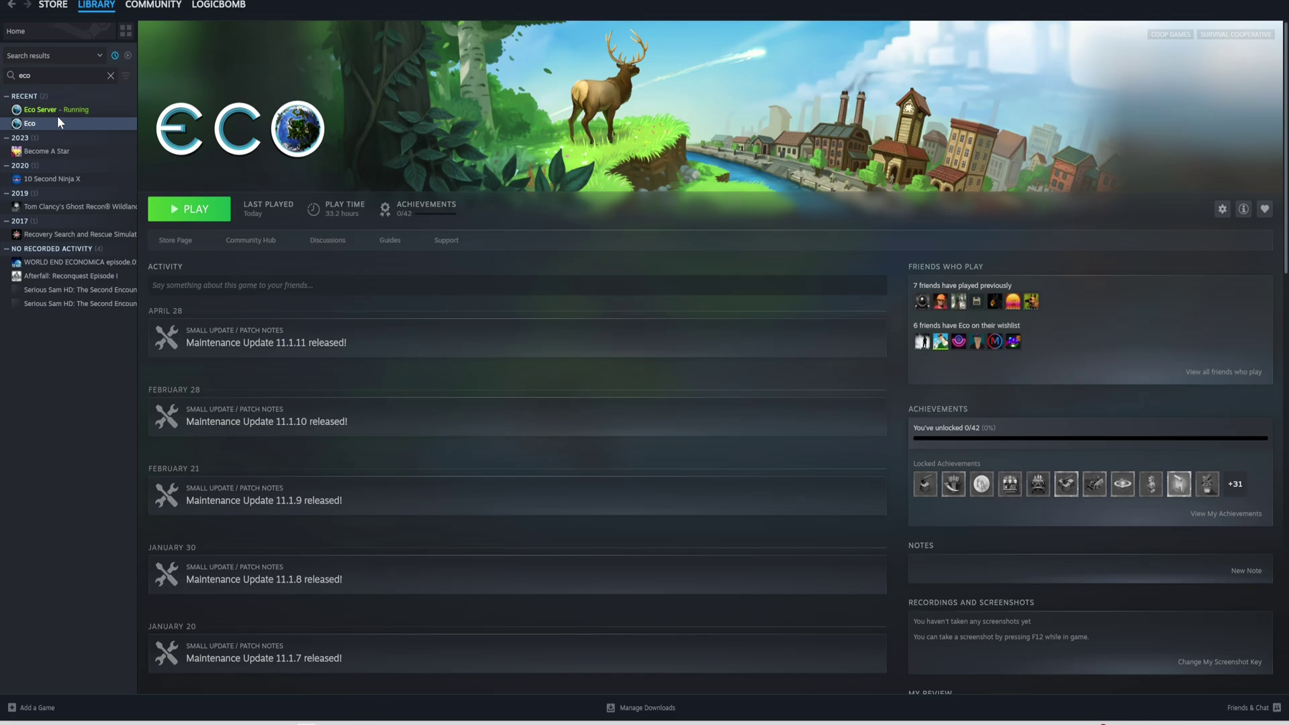
pyautogui.click(190, 212)
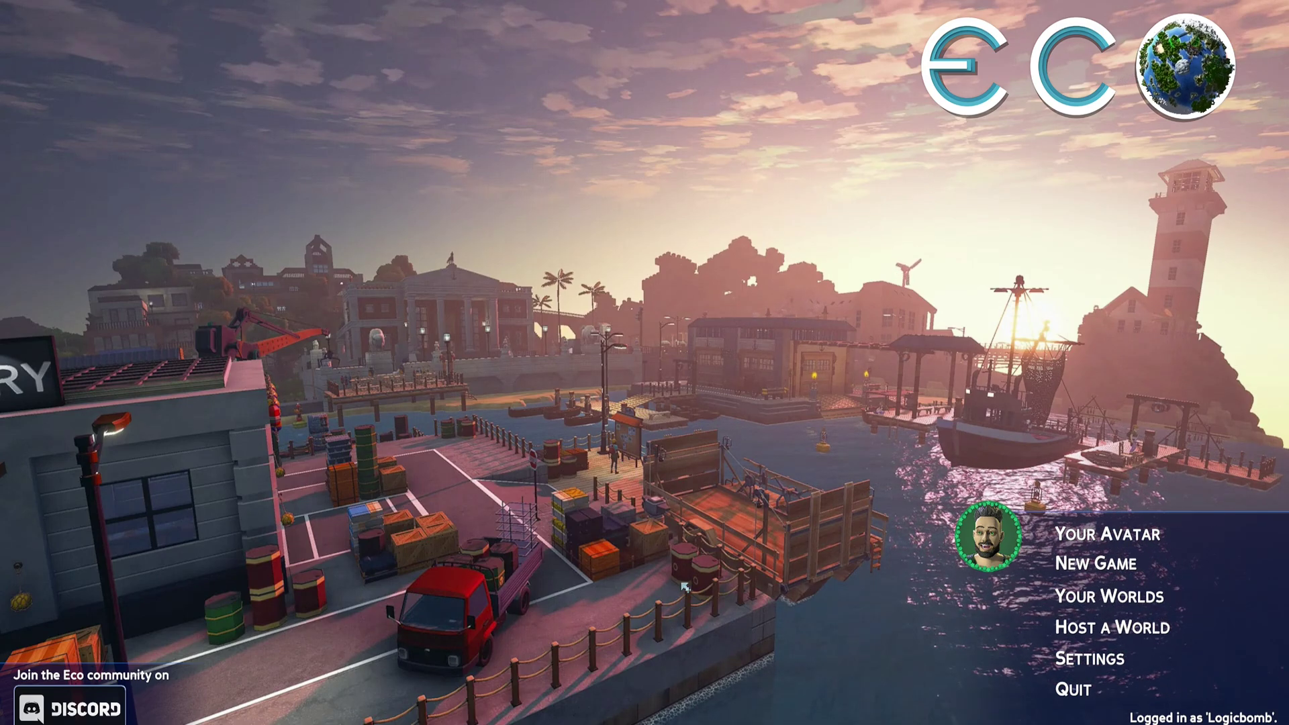
pyautogui.click(1108, 597)
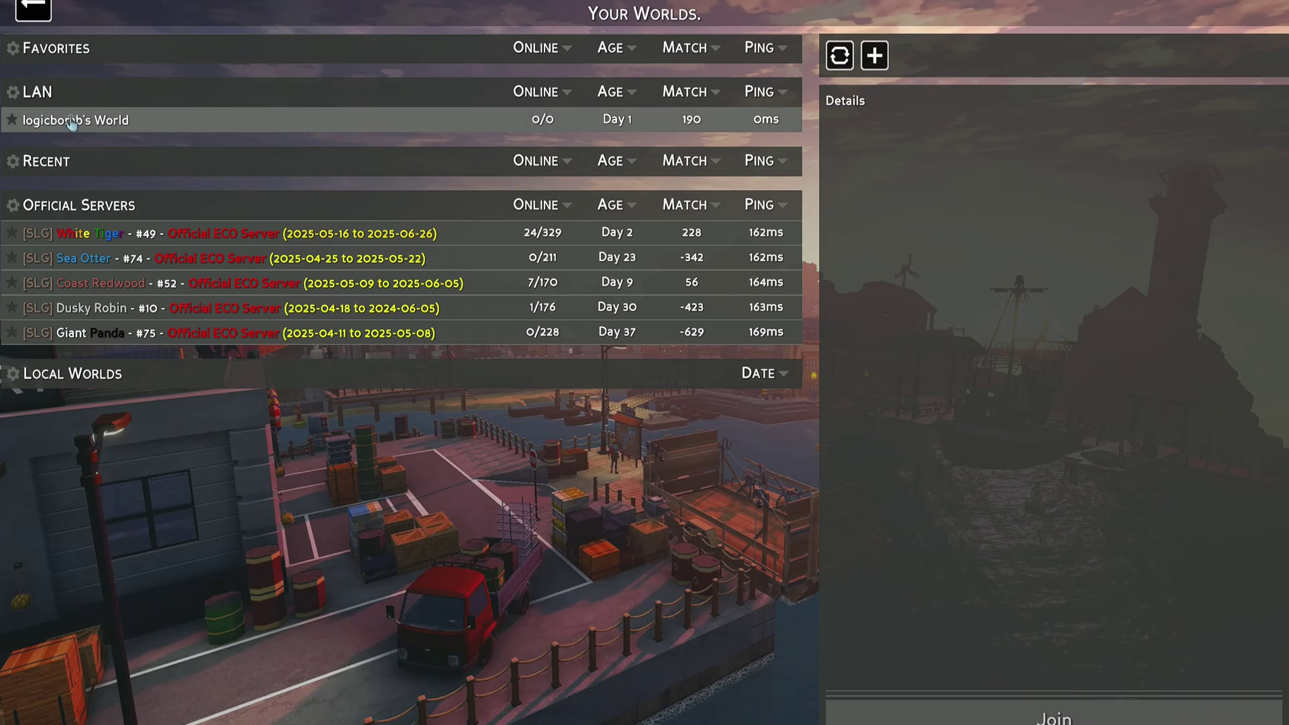
pyautogui.click(72, 121)
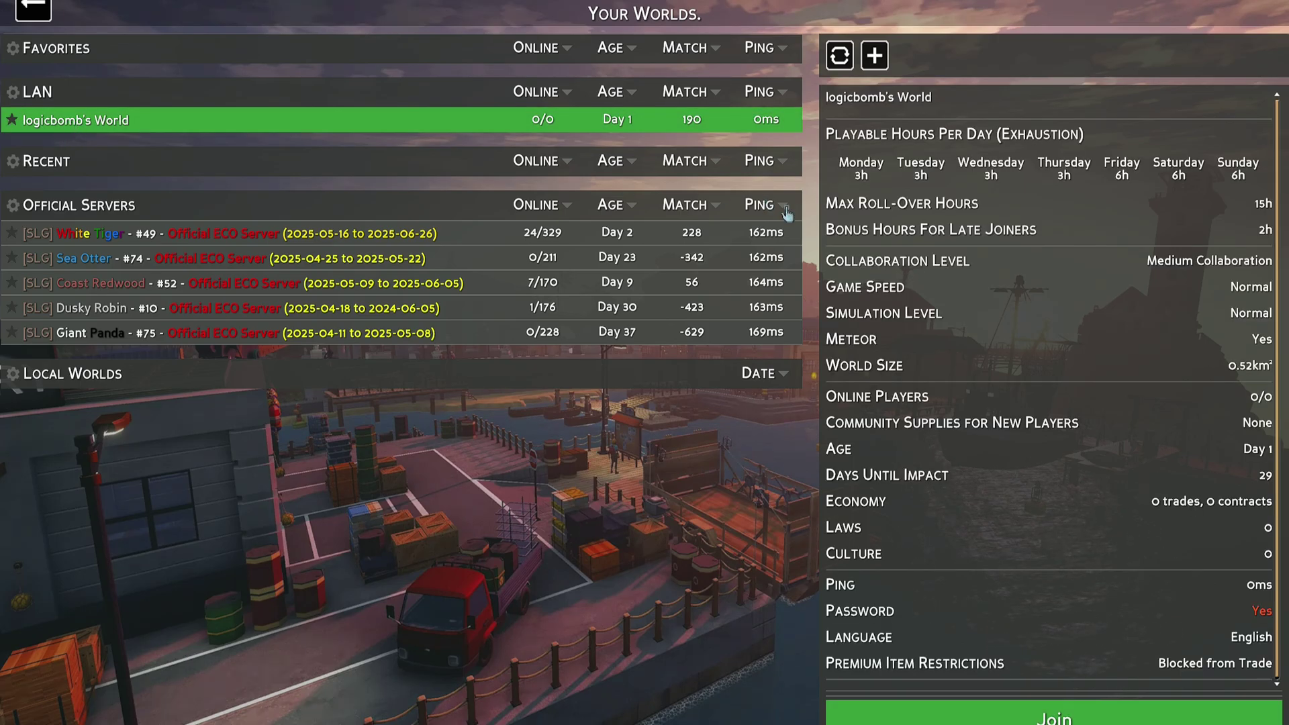
# Step: Leave Your Worlds, open the world browser through New Game and apply the server filters with Exhaustion set to Show All
pyautogui.click(944, 721)
pyautogui.press('Escape')
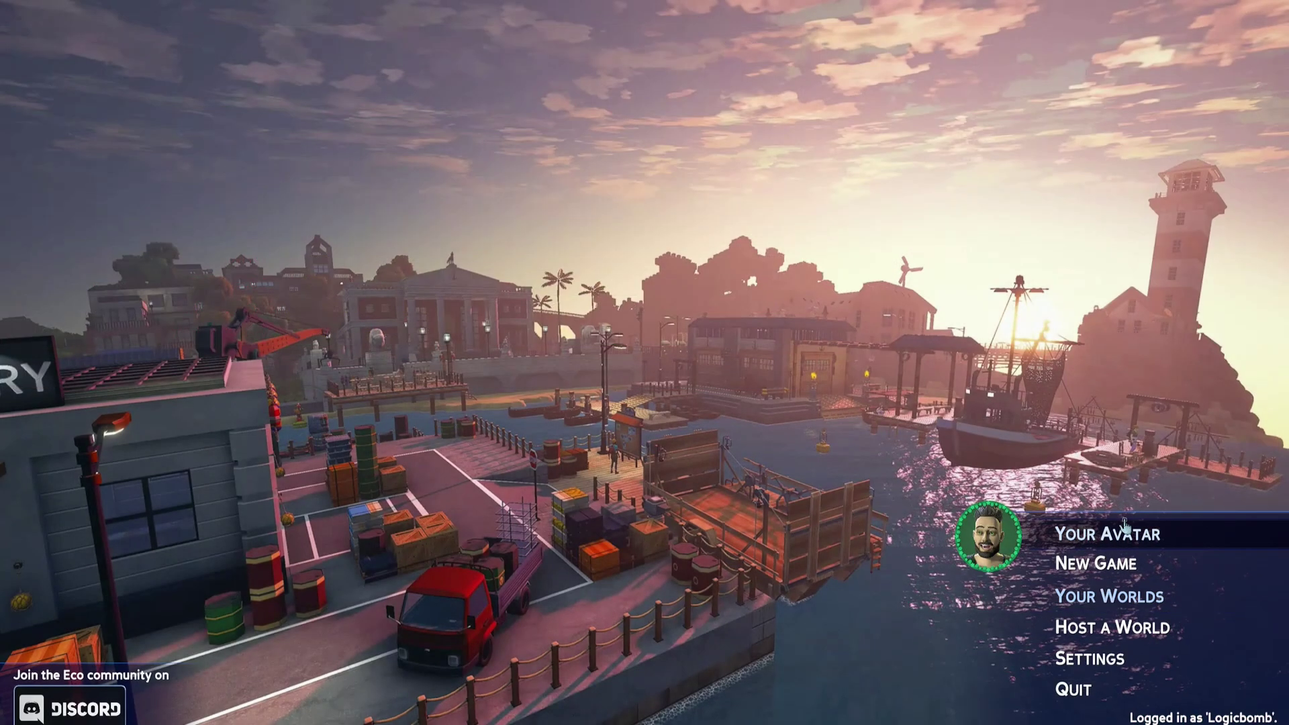
pyautogui.click(1093, 566)
pyautogui.click(665, 509)
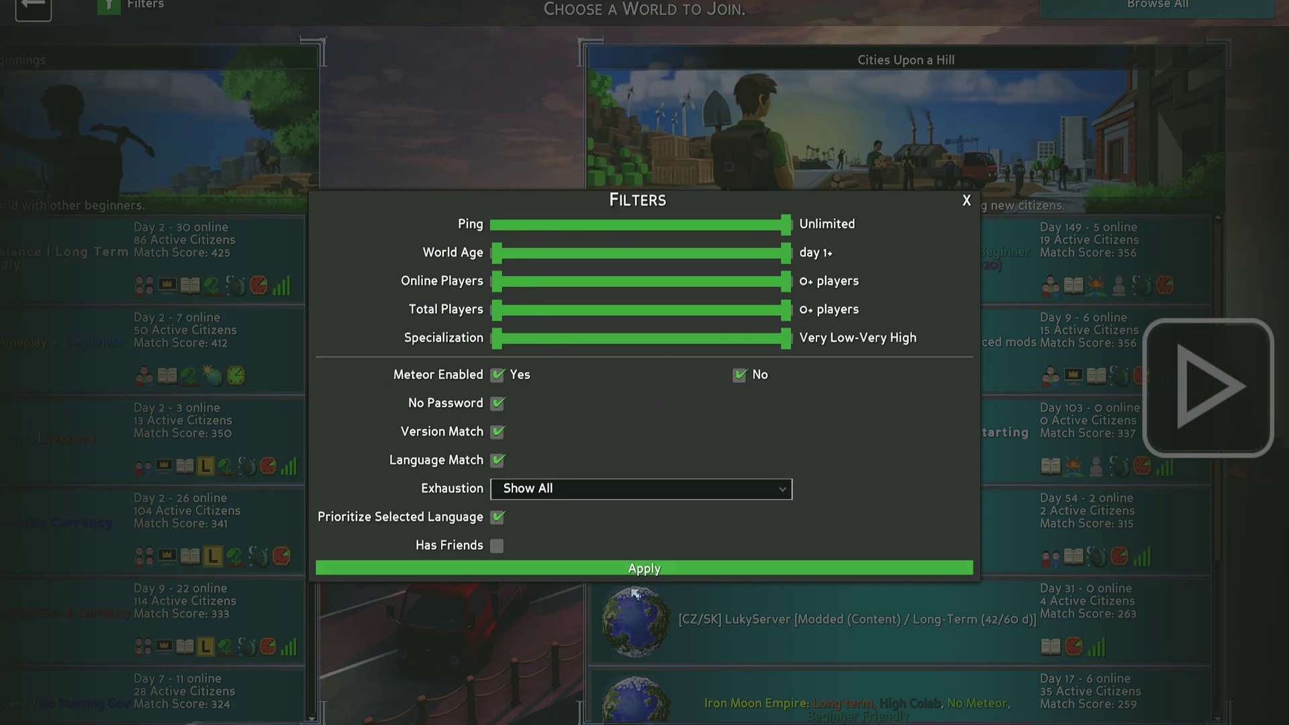
pyautogui.click(639, 568)
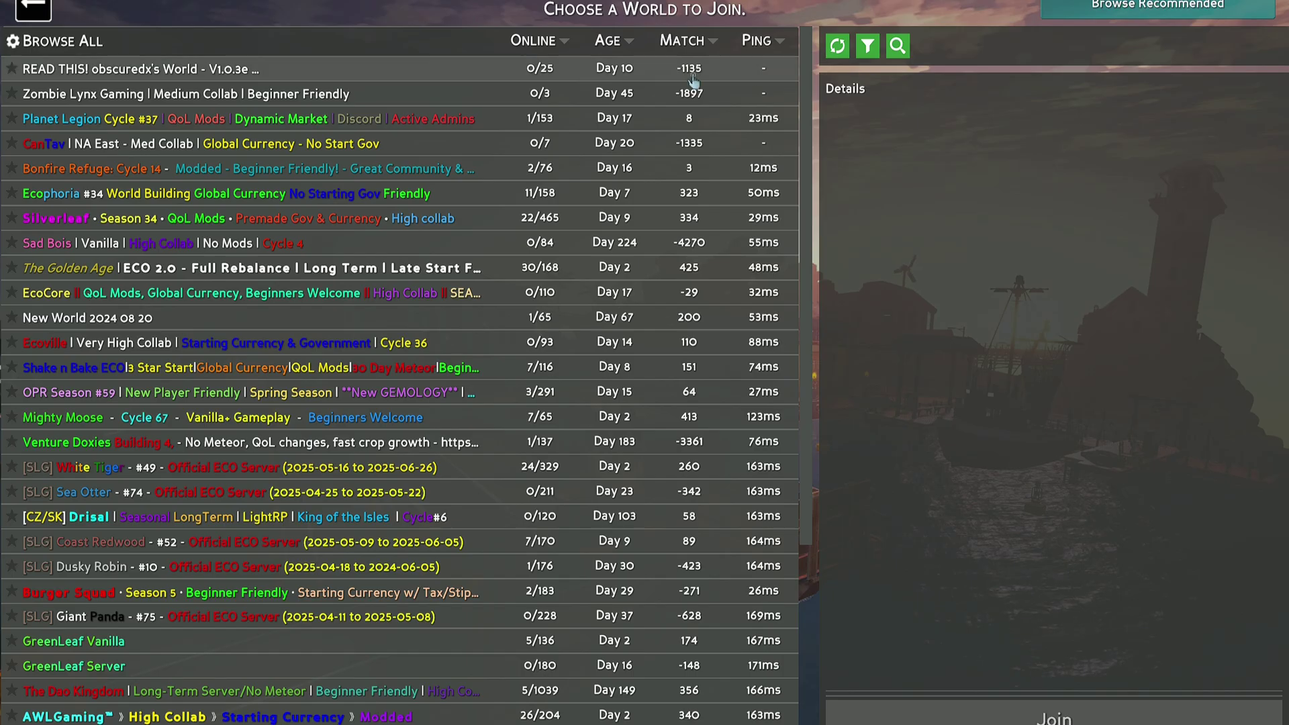
# Step: Search the full list of joinable worlds for the hosted server by name and select it to show its details
pyautogui.click(898, 45)
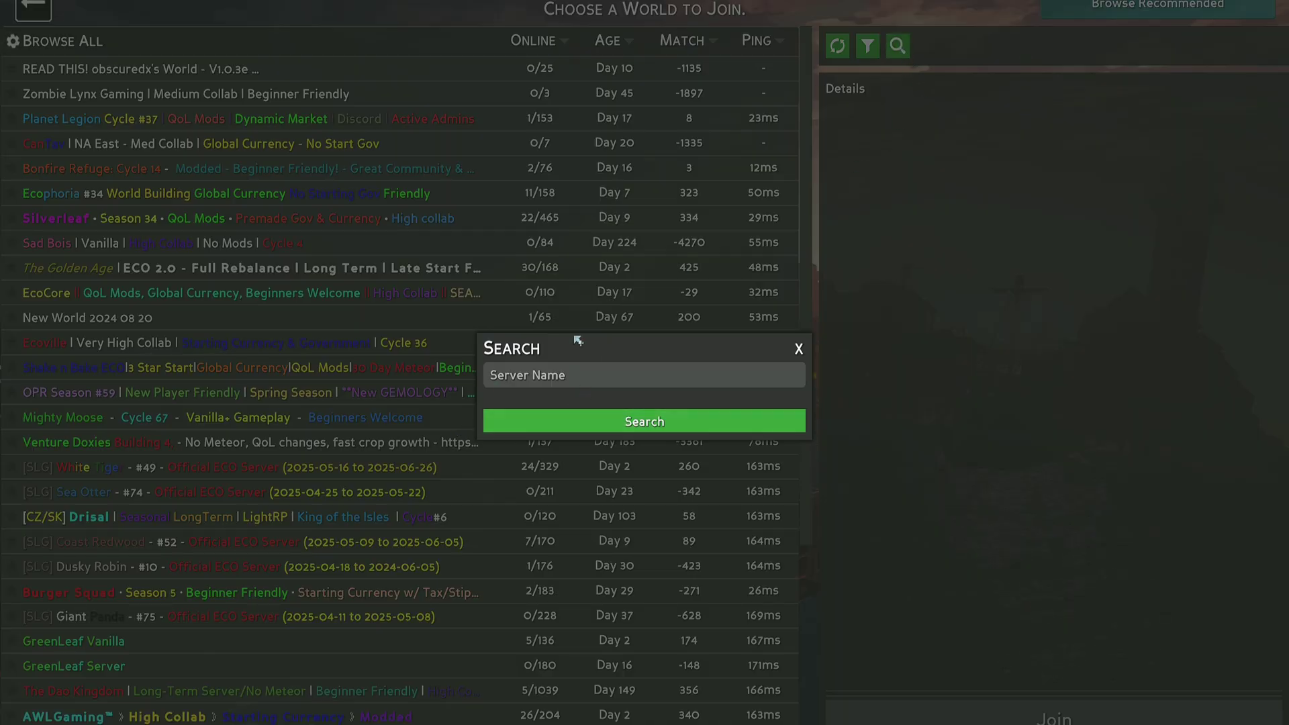
pyautogui.write('Legacybank')
pyautogui.press('Return')
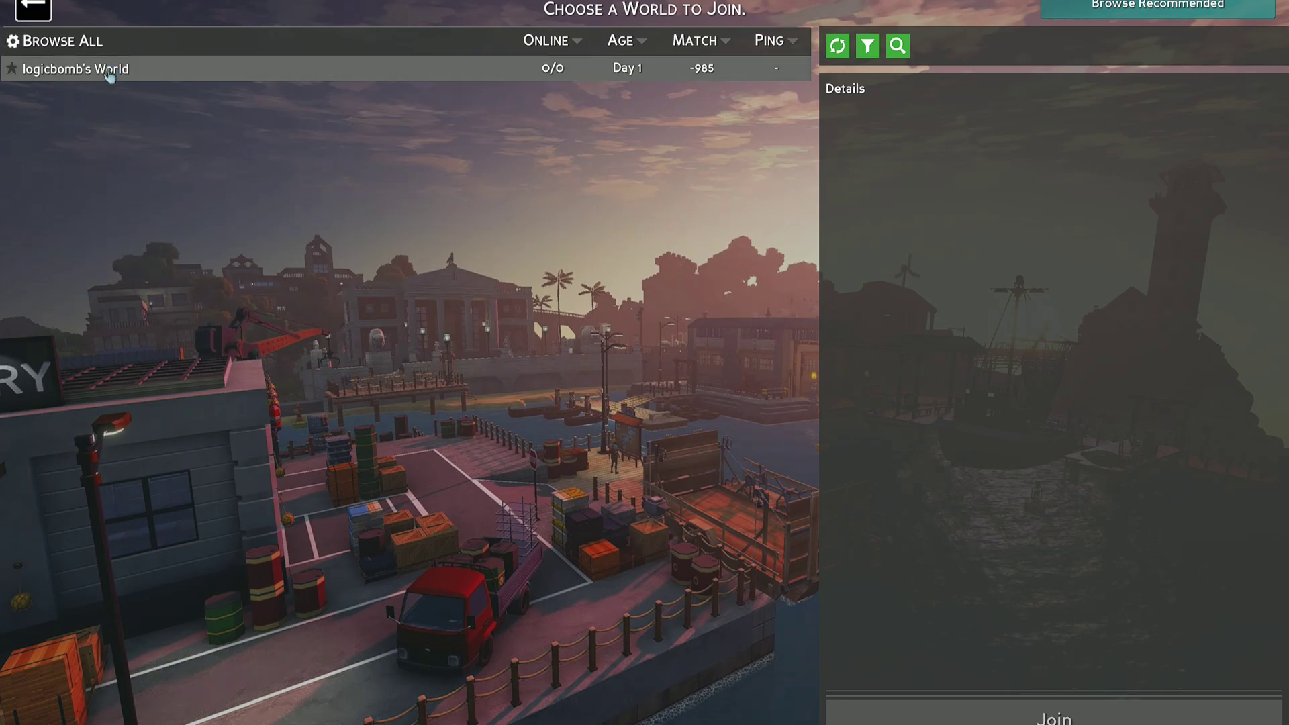
pyautogui.click(109, 73)
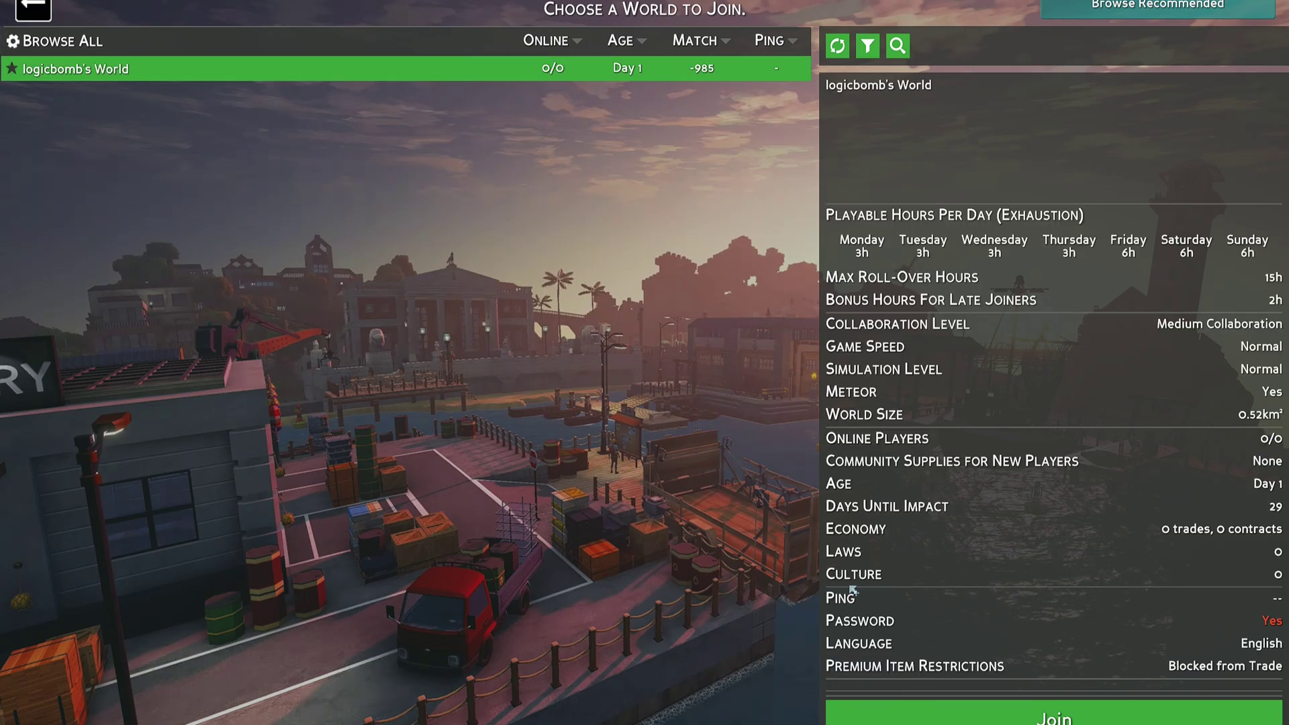